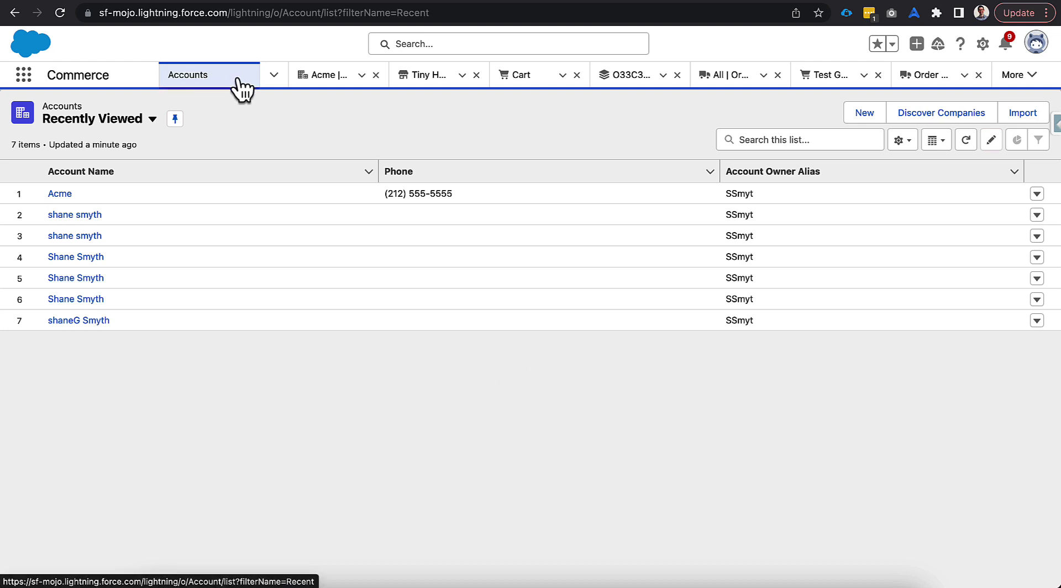
left_click(273, 77)
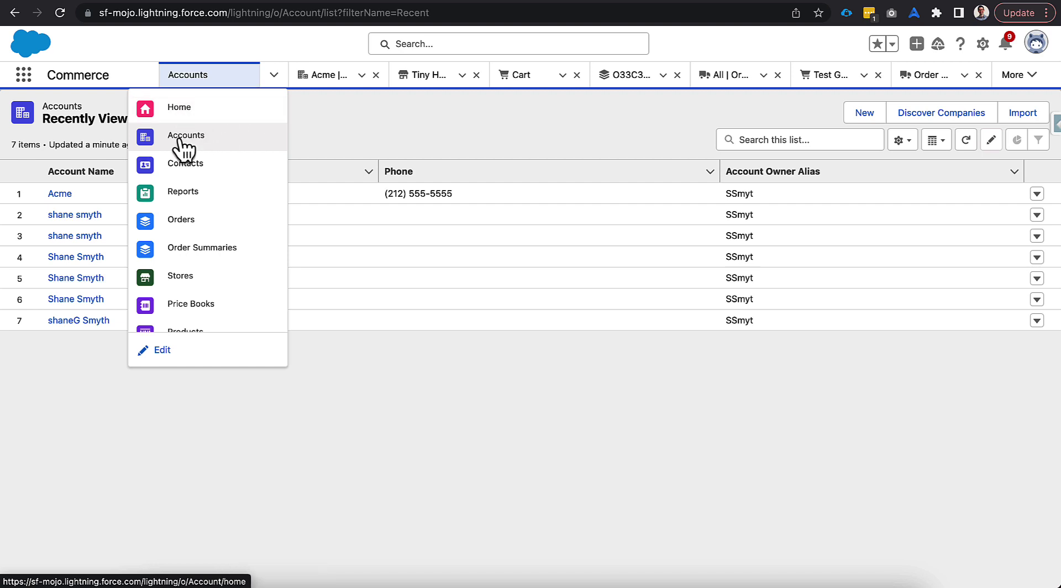
left_click(165, 355)
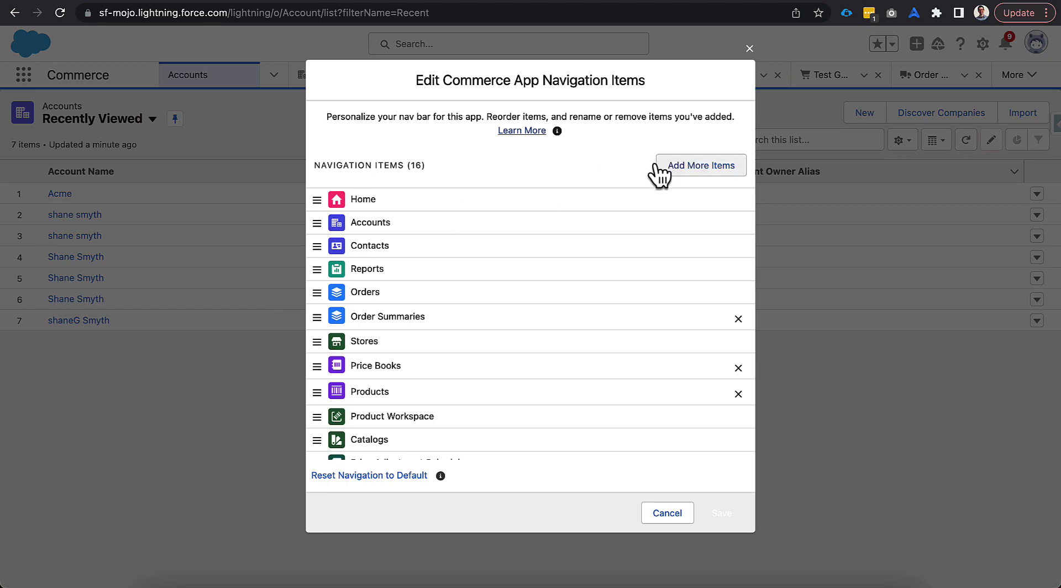
left_click(750, 48)
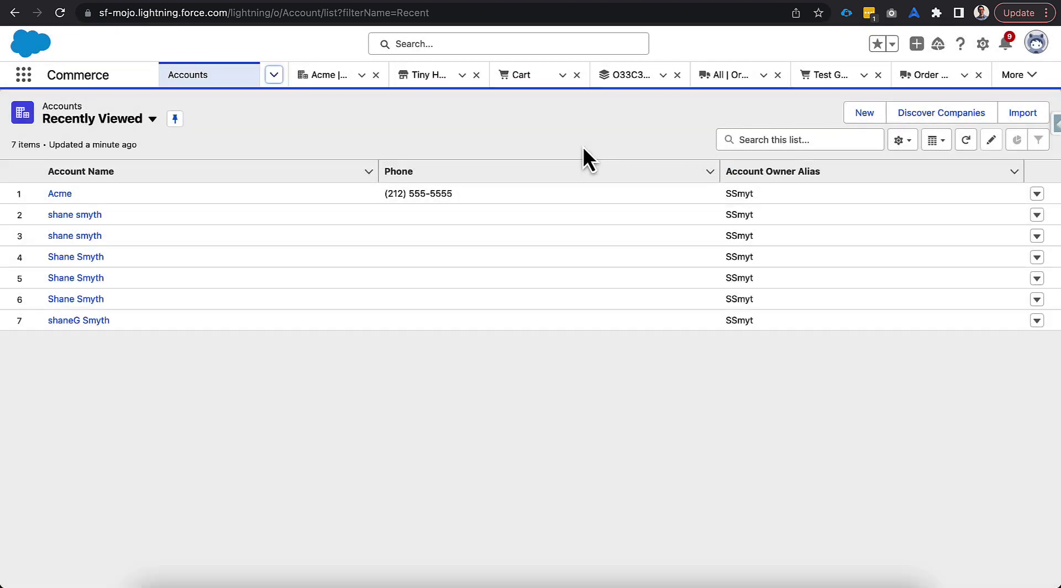
Step: Create and save a new account with Account Name 'Joe Builder'
left_click(849, 116)
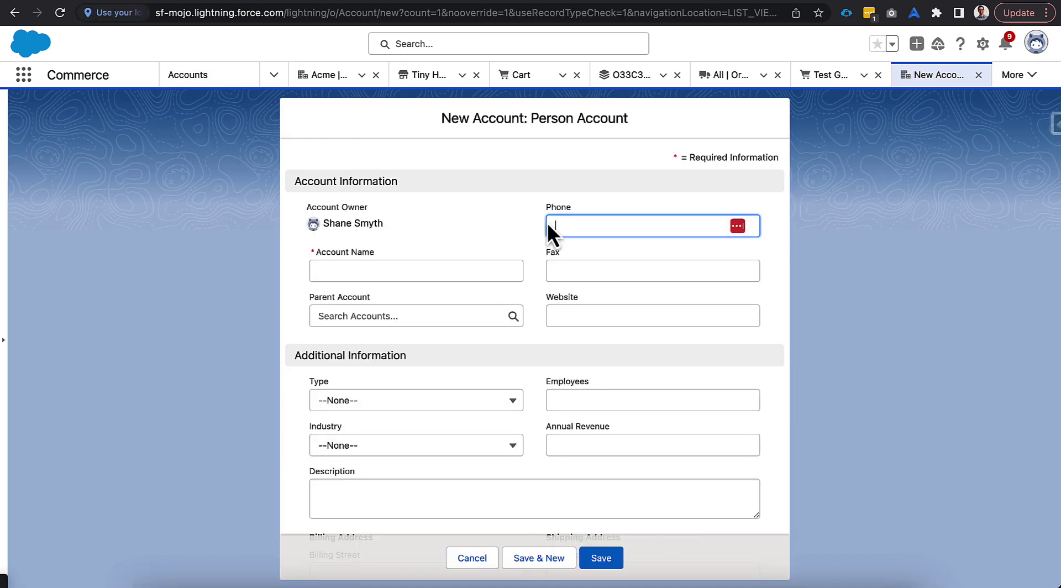
left_click(288, 35)
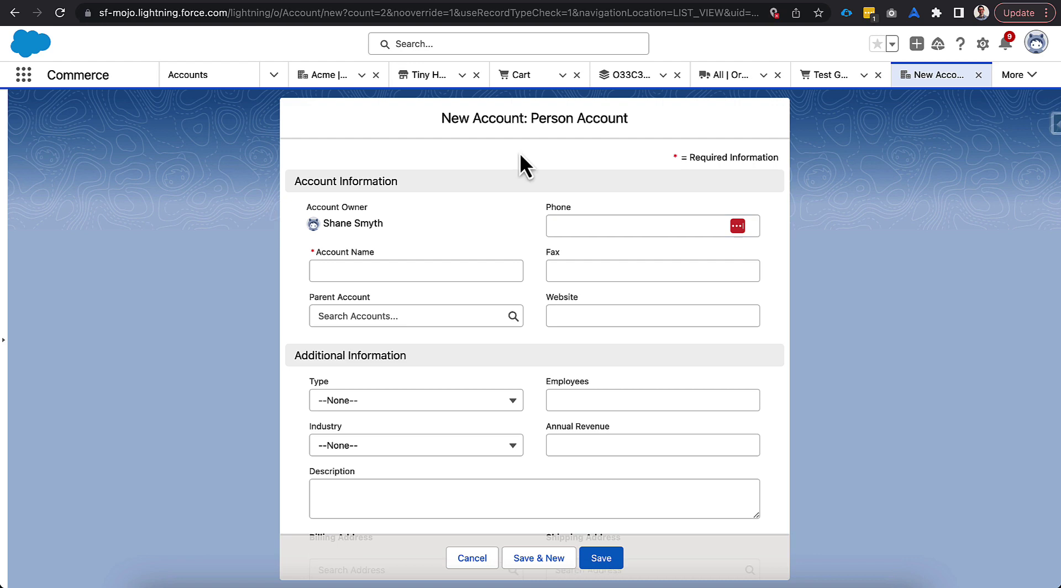
left_click(396, 269)
type("J")
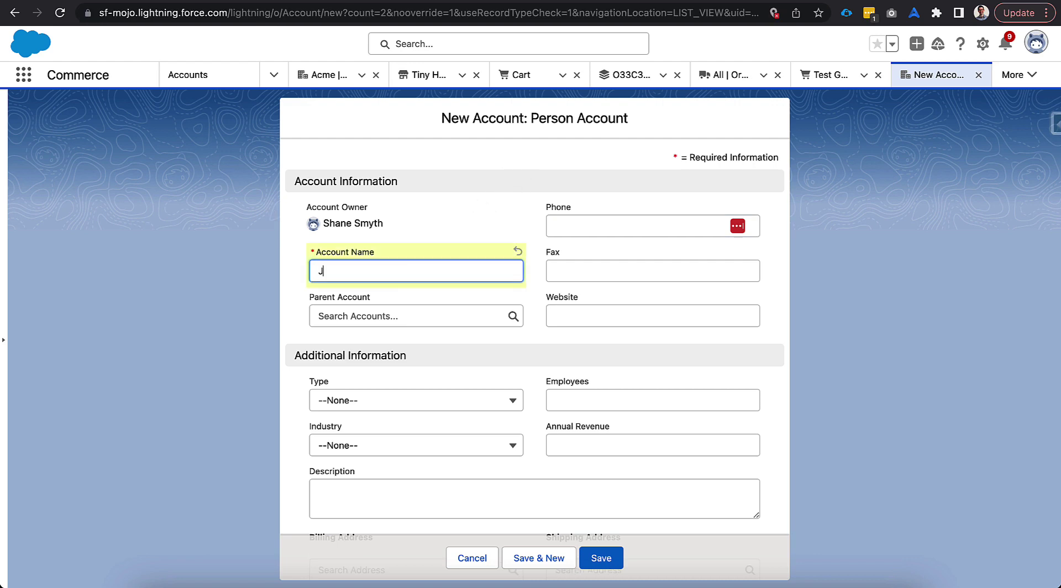
type("oe Builder")
left_click(298, 294)
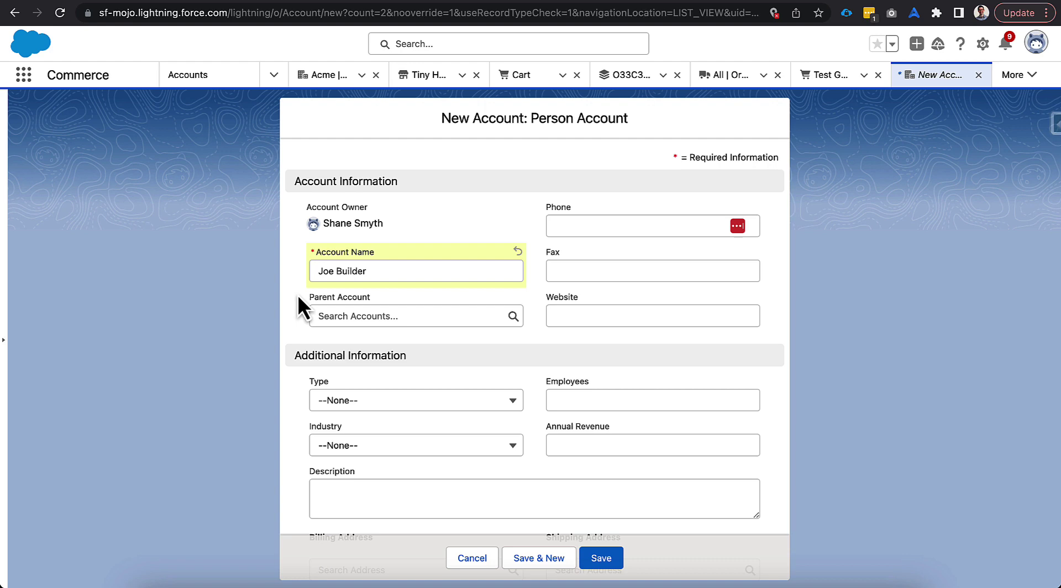
scroll(294, 317, "down", 5)
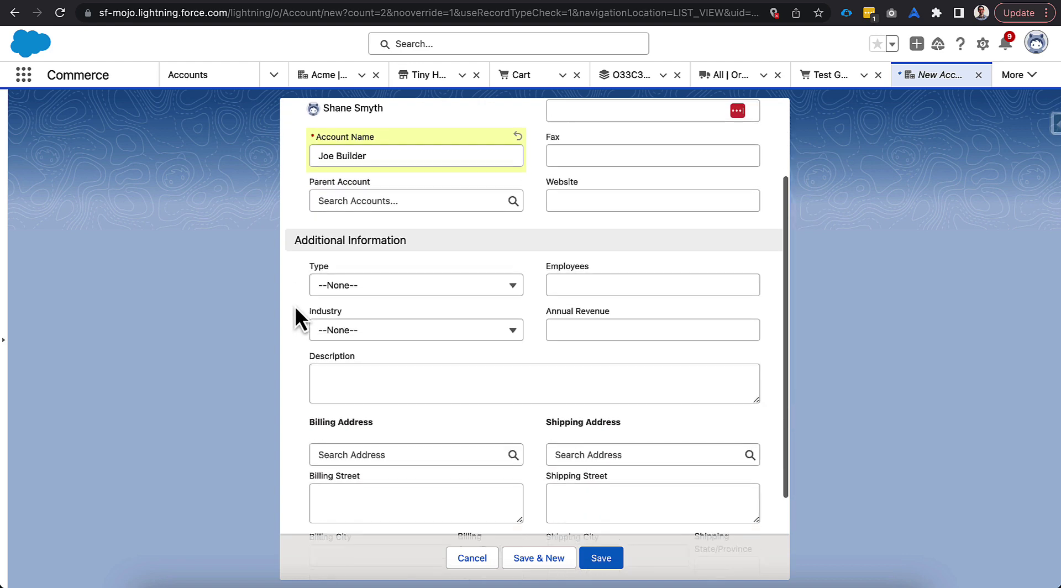
scroll(295, 310, "up", 2)
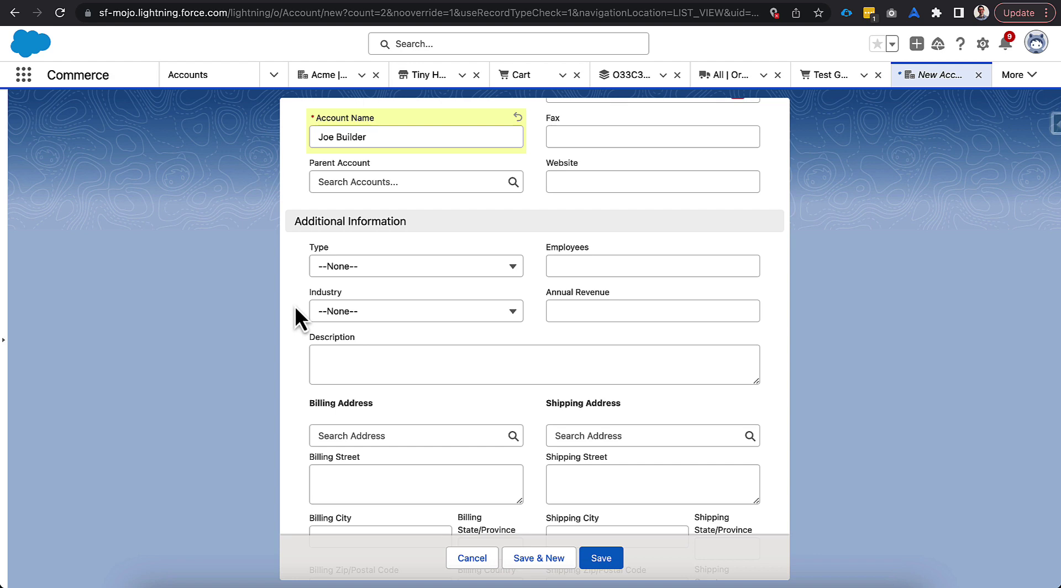
scroll(294, 306, "up", 3)
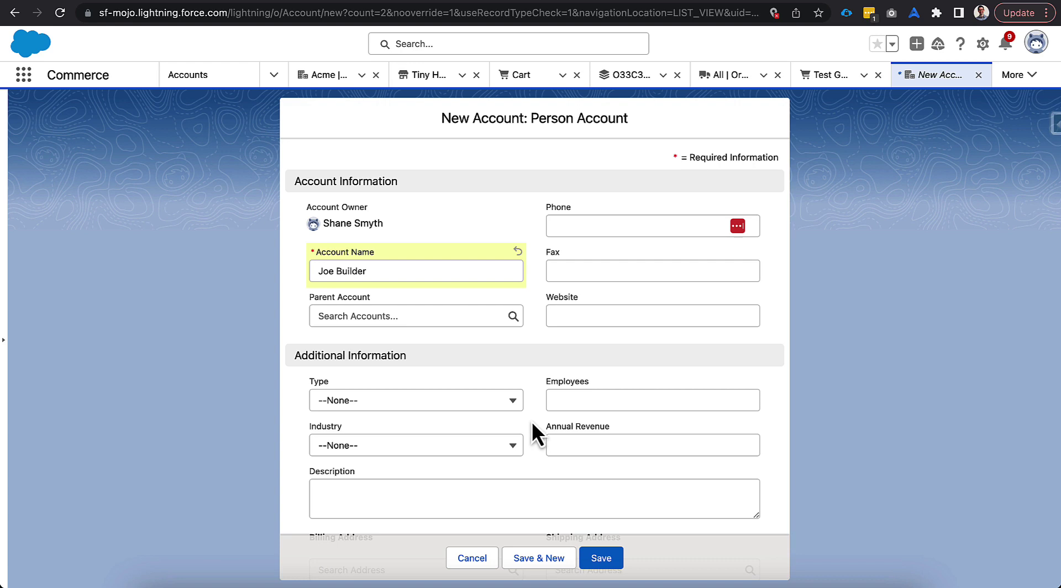
left_click(601, 558)
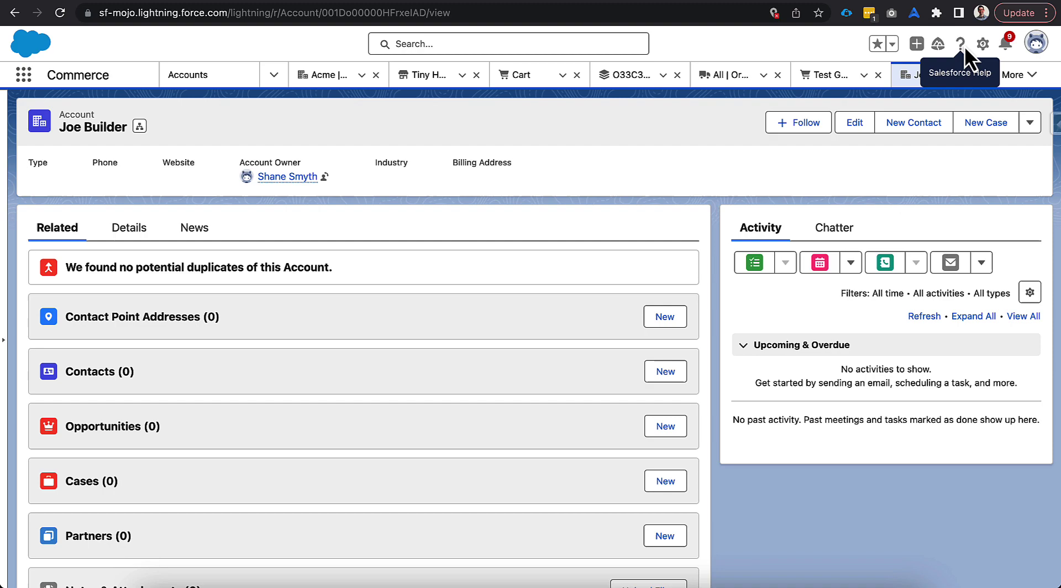
Step: In Lightning App Builder, add a fourth tab with the custom label 'Buyer Account' to the account page
left_click(982, 43)
left_click(908, 232)
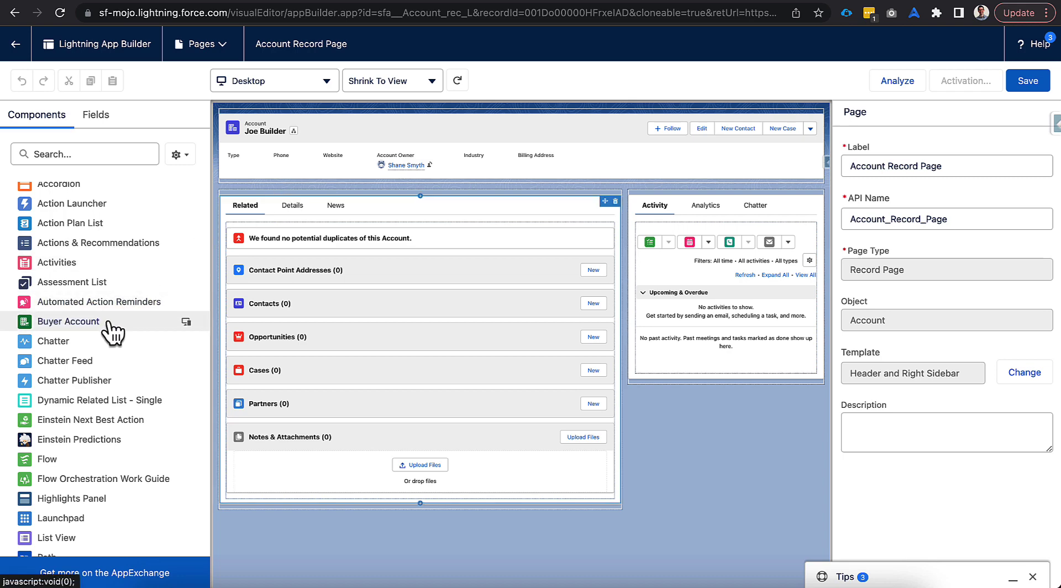
mouse_move(110, 322)
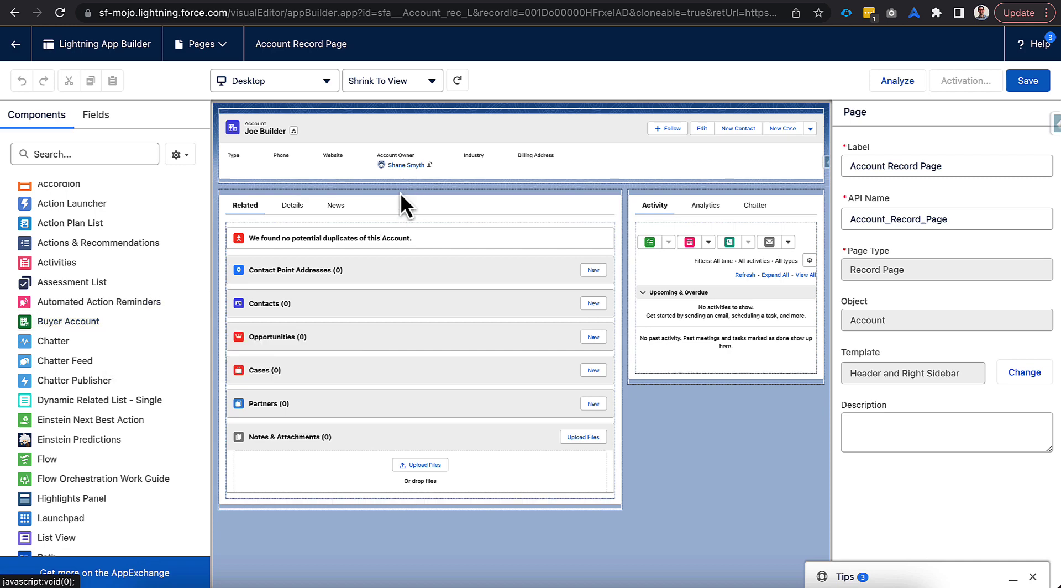
left_click(389, 207)
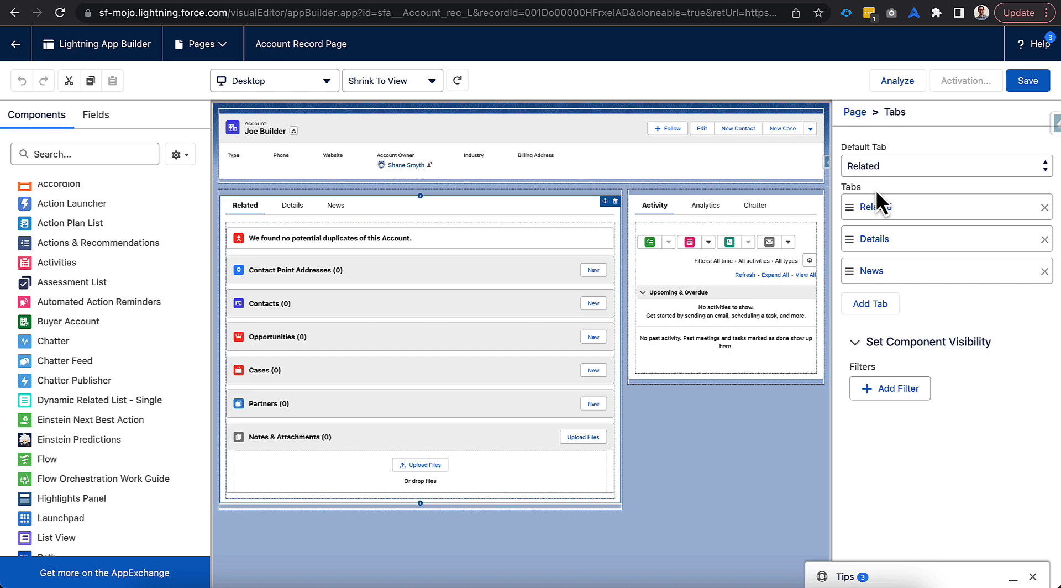
left_click(872, 305)
left_click(884, 310)
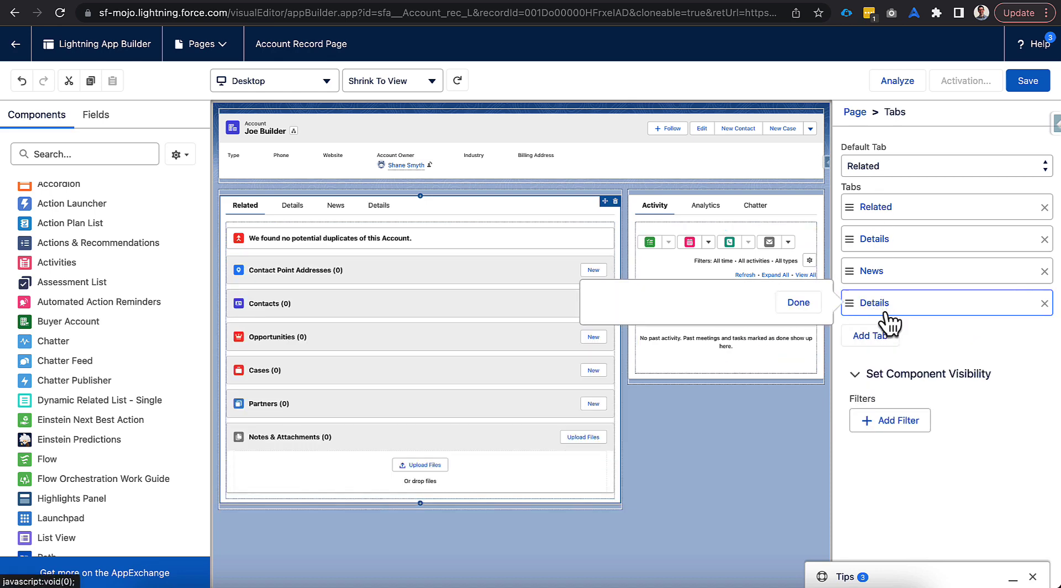
left_click(678, 318)
scroll(670, 221, "up", 10)
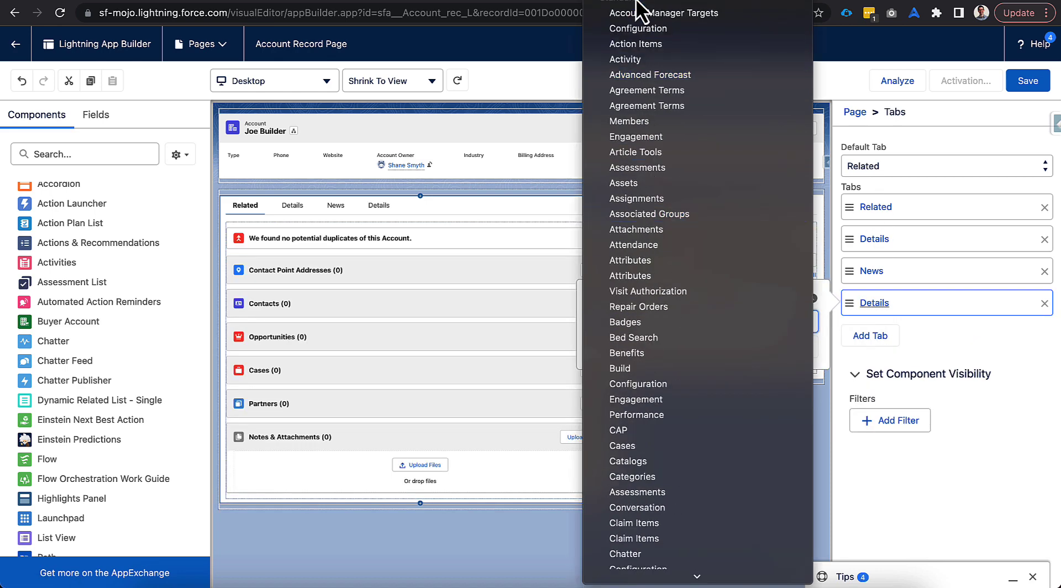
left_click(703, 8)
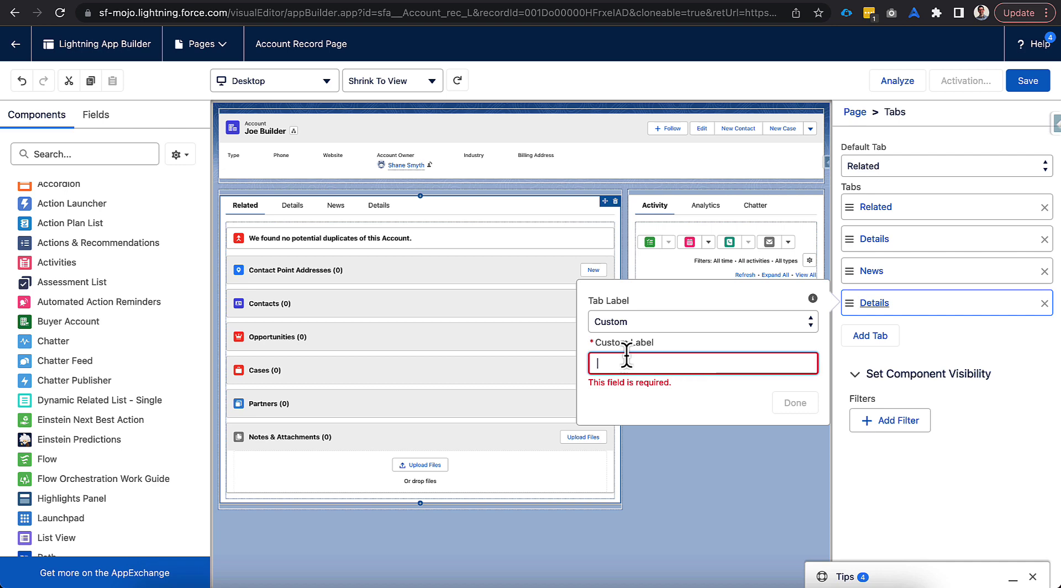
type("Buyer Account")
left_click(785, 402)
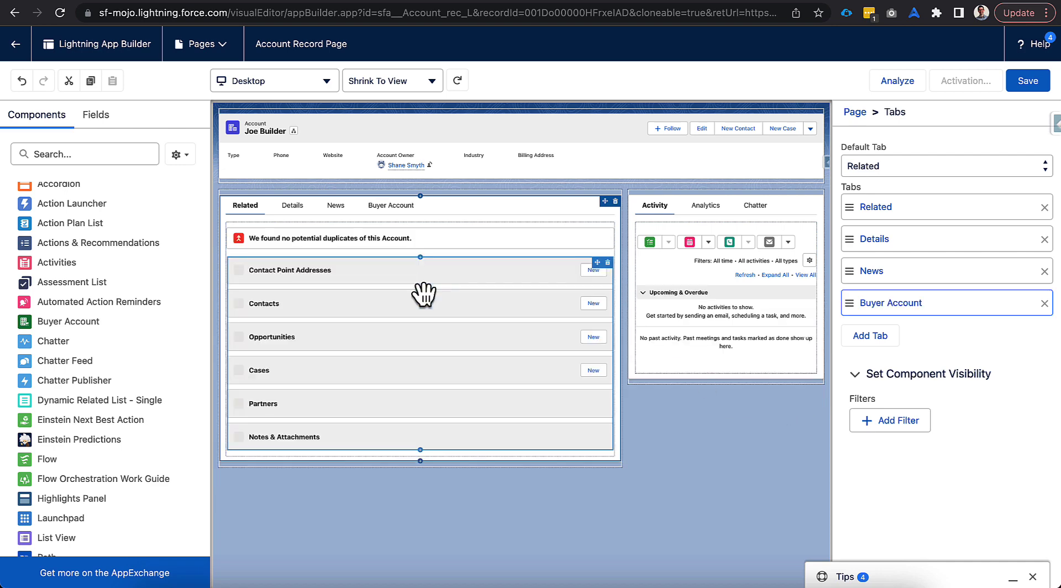
Step: Place the Buyer Account component in the new tab and activate the page as org default for desktop and phone
left_click(388, 216)
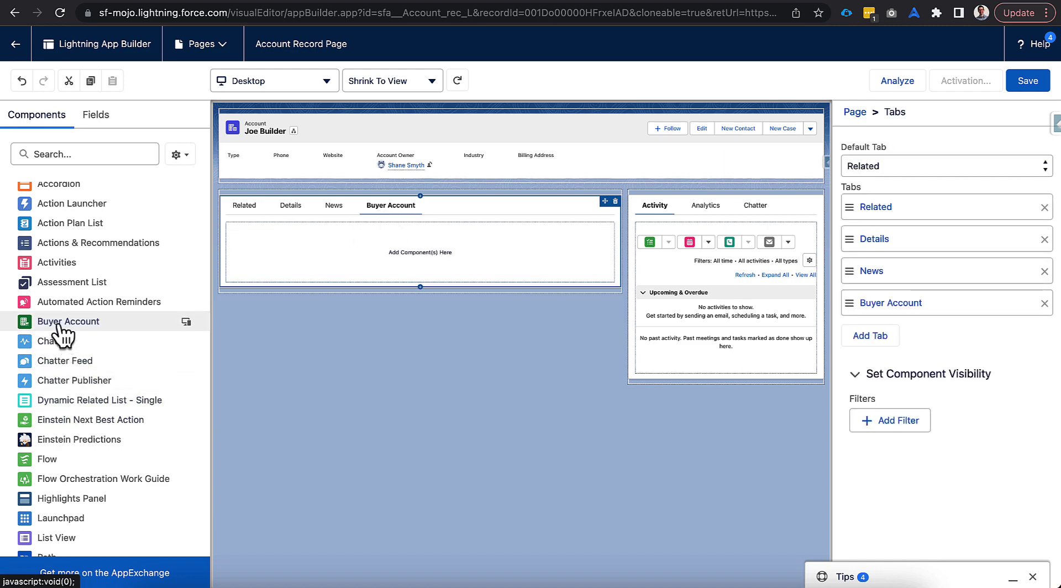
left_click_drag(64, 323, 301, 267)
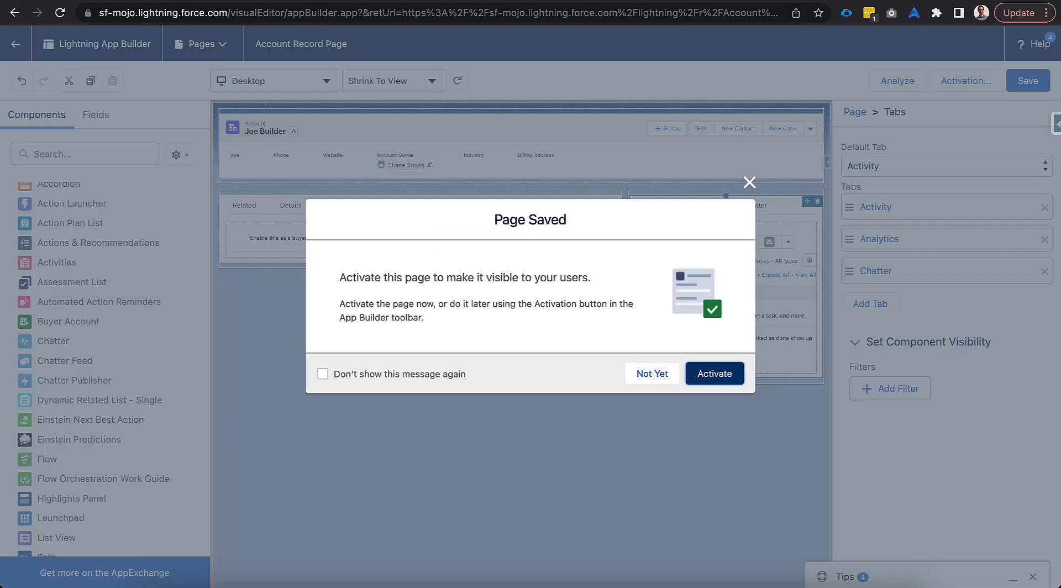
left_click(698, 381)
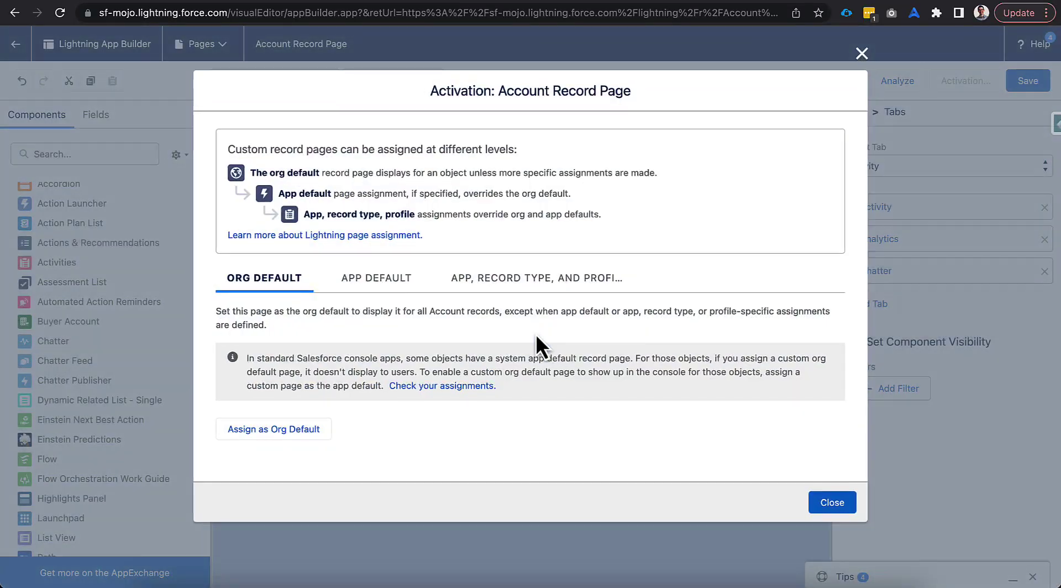
left_click(323, 440)
left_click(390, 331)
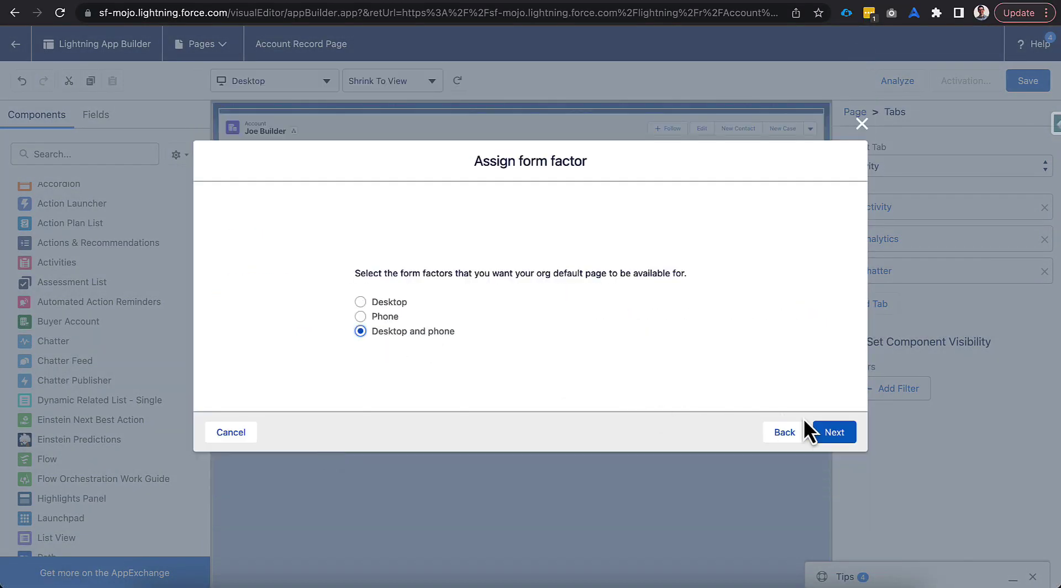
left_click(829, 431)
left_click(832, 405)
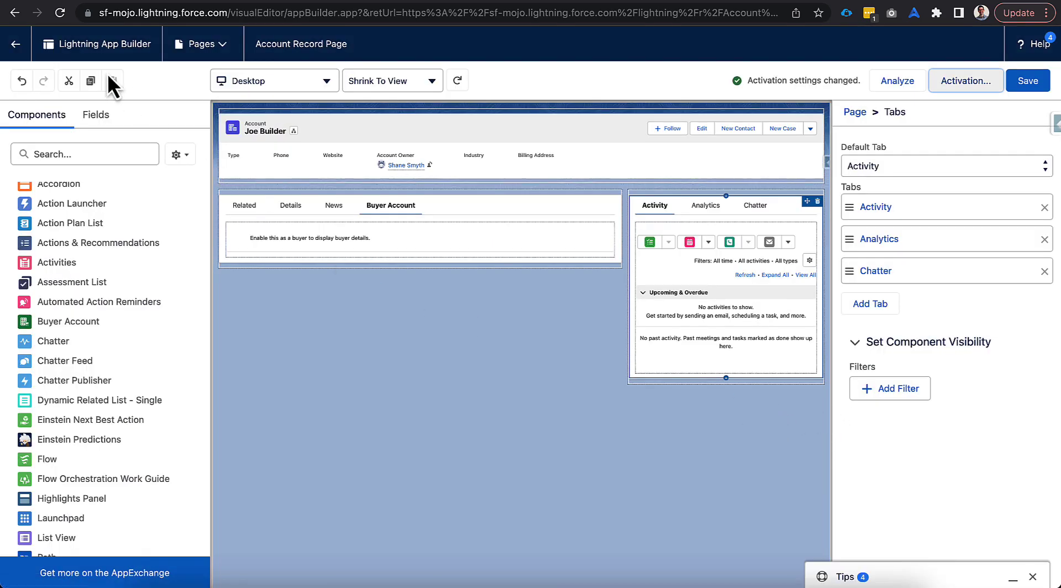
left_click(10, 50)
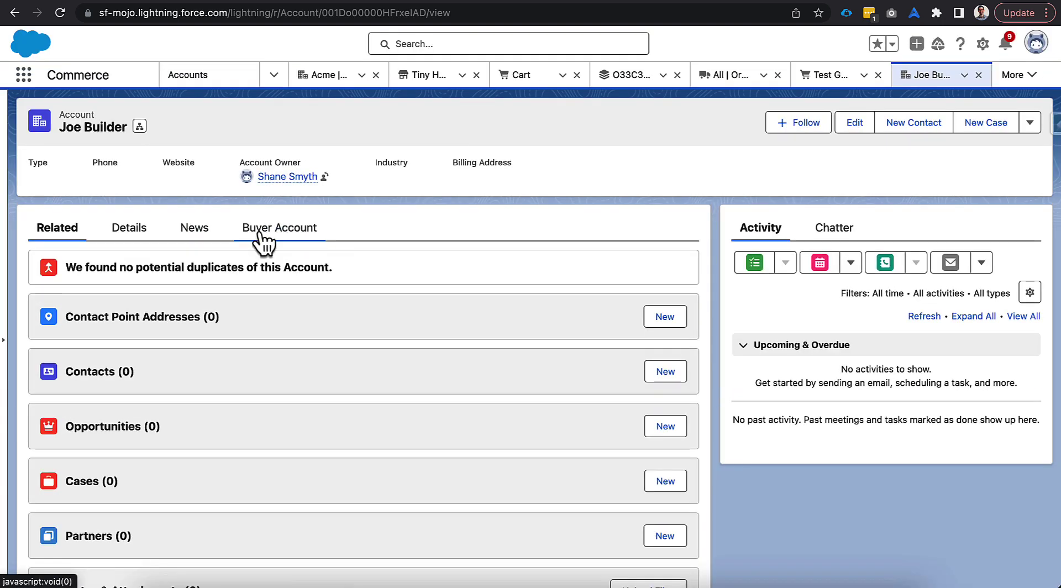
Step: Show Joe Builder's Buyer Account tab and expand the actions dropdown beside New Case
left_click(261, 231)
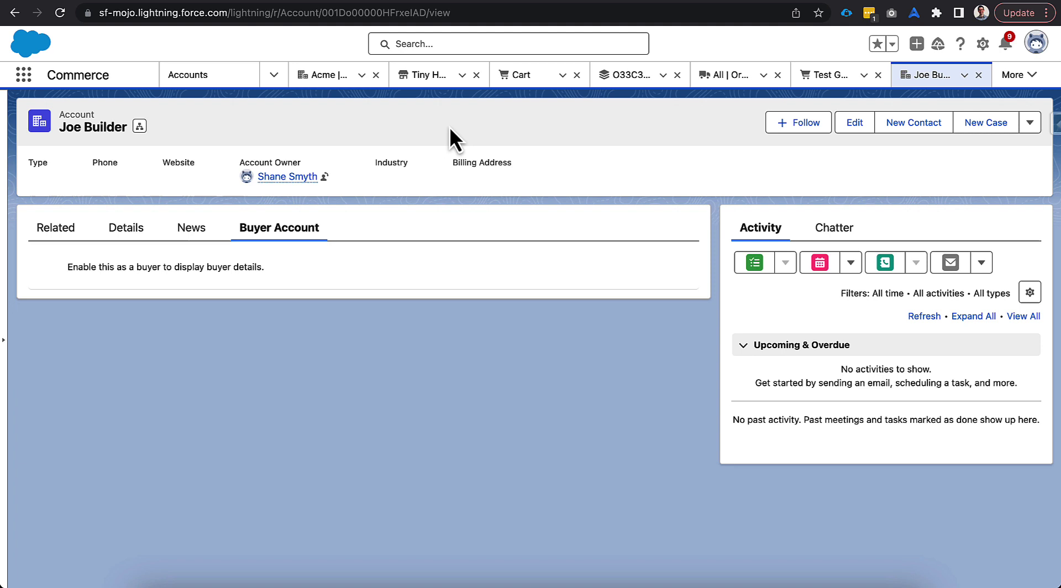
left_click(1030, 124)
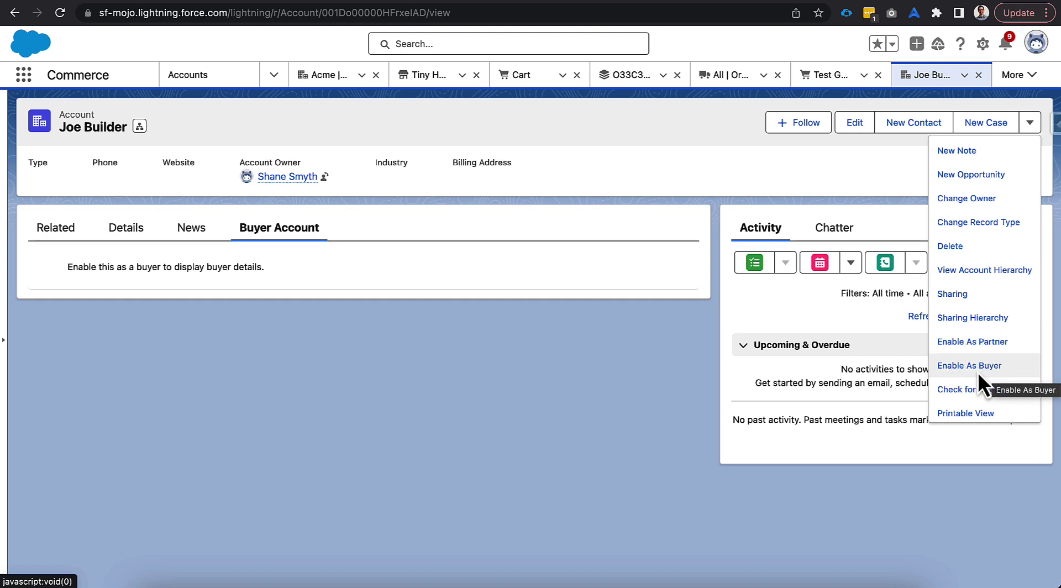
Step: Confirm the Account Layout's Mobile & Lightning Actions include Enable As Buyer, then return to Joe Builder
left_click(983, 45)
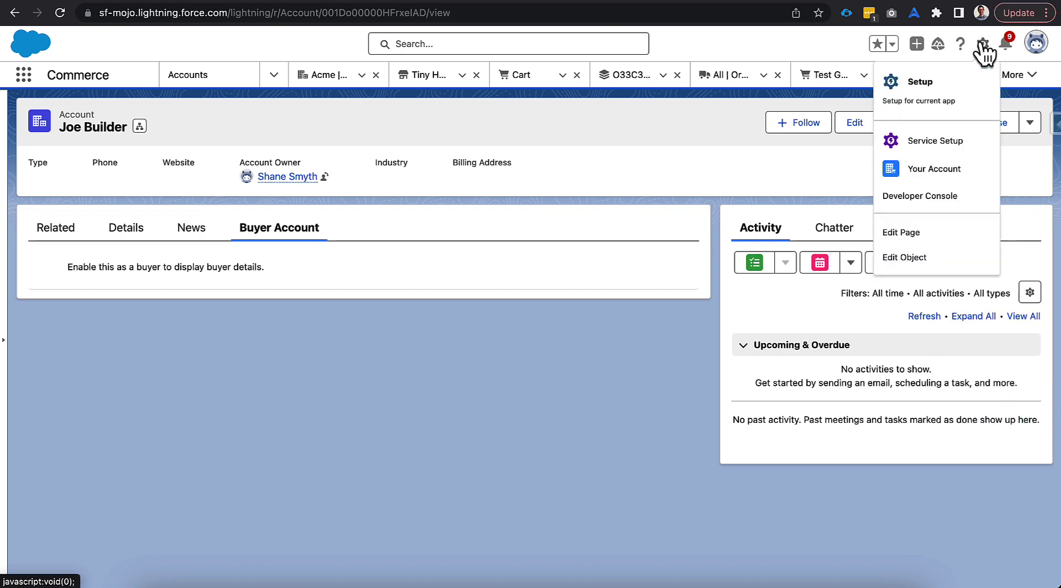
left_click(928, 259)
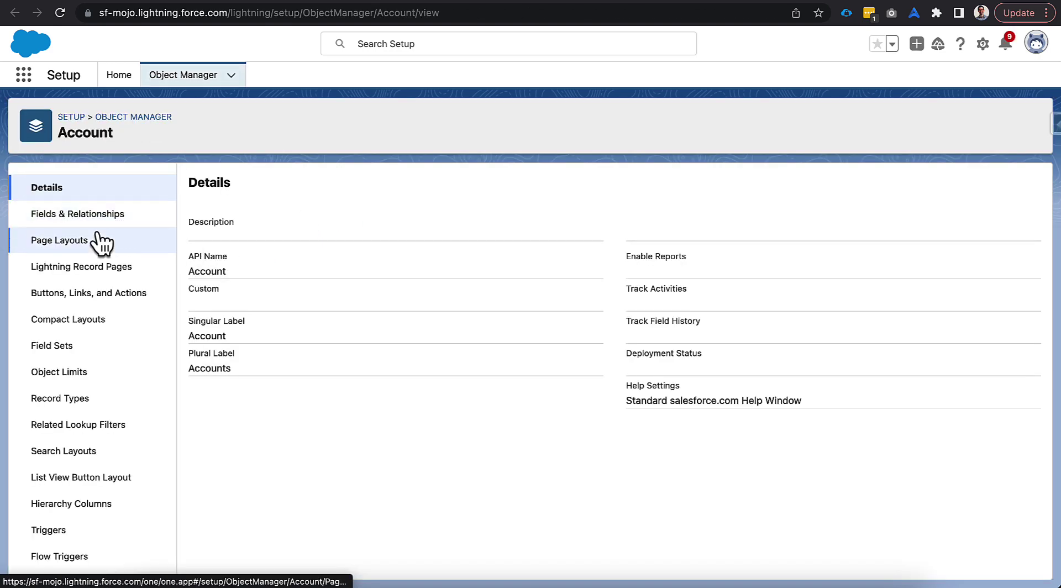
left_click(105, 241)
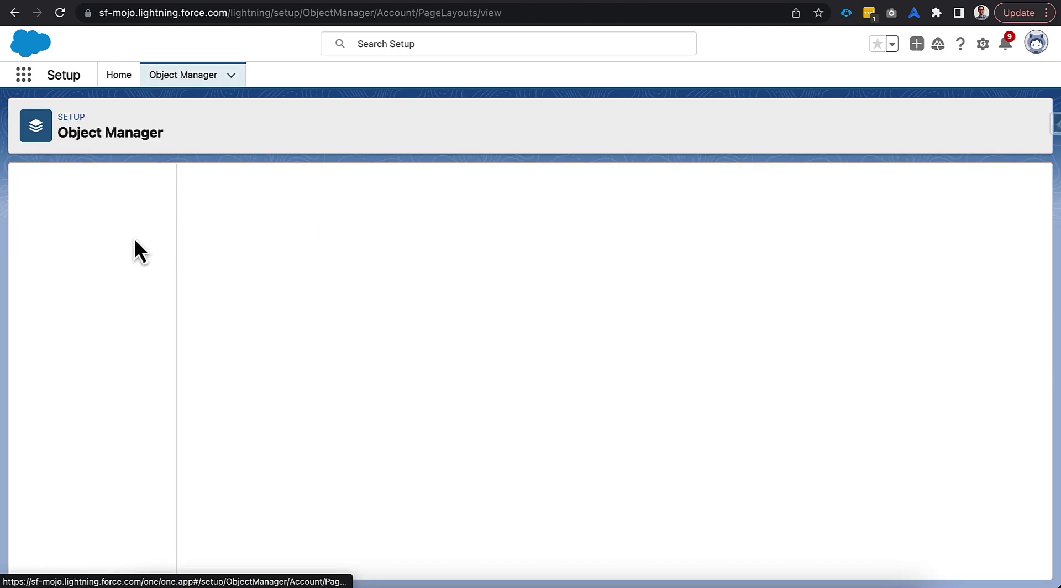
left_click(220, 246)
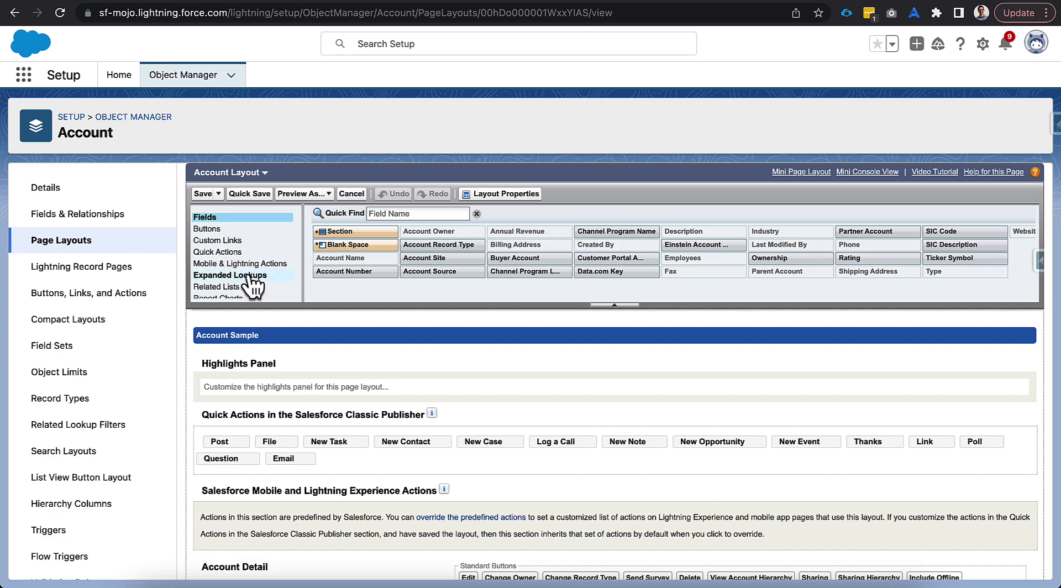
left_click(240, 263)
scroll(317, 397, "down", 5)
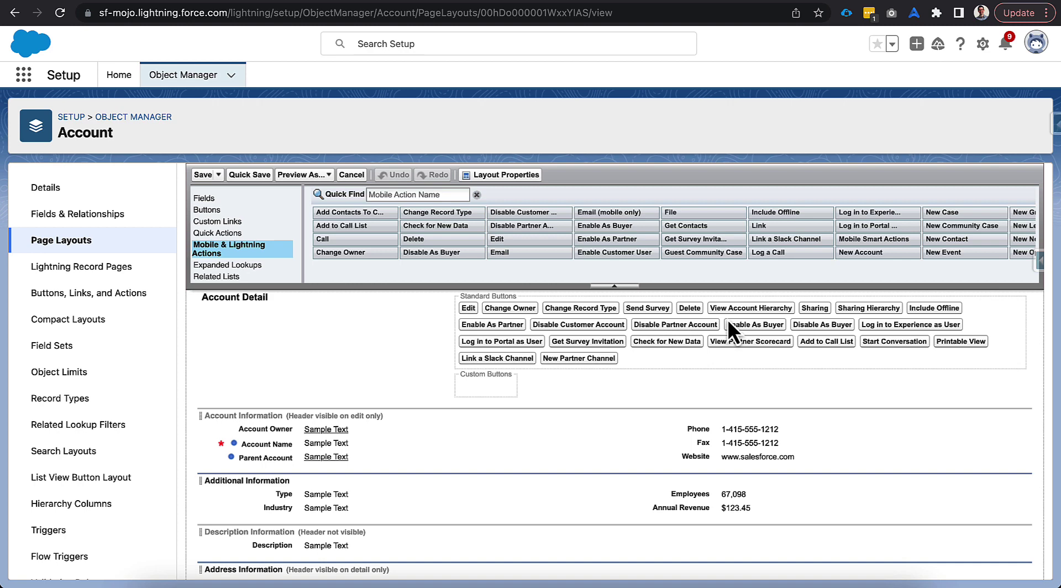
left_click(691, 1)
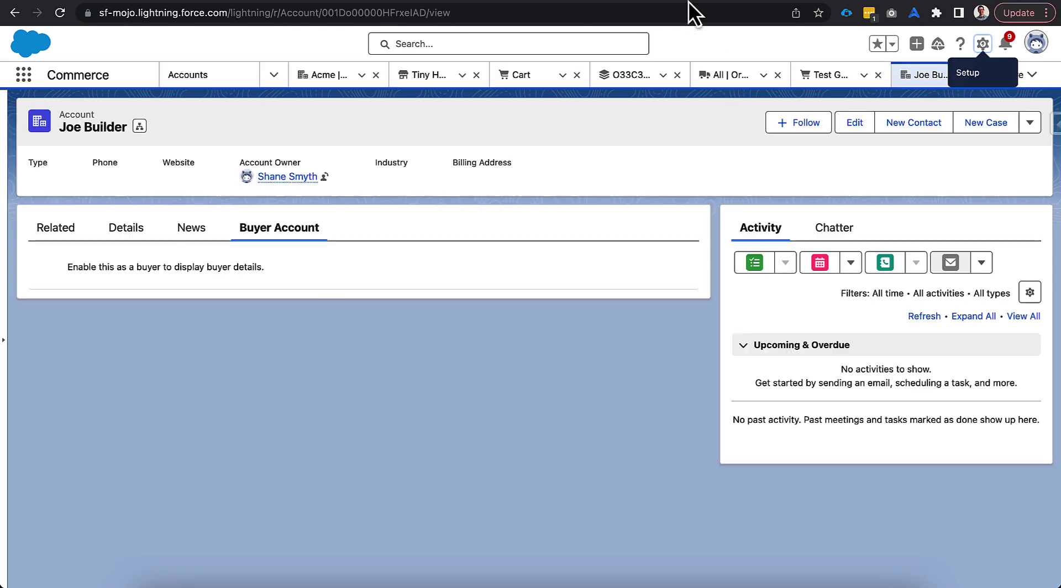
Step: Enable Joe Builder as a buyer and review its Buyer Account details showing Pending status
left_click(1030, 128)
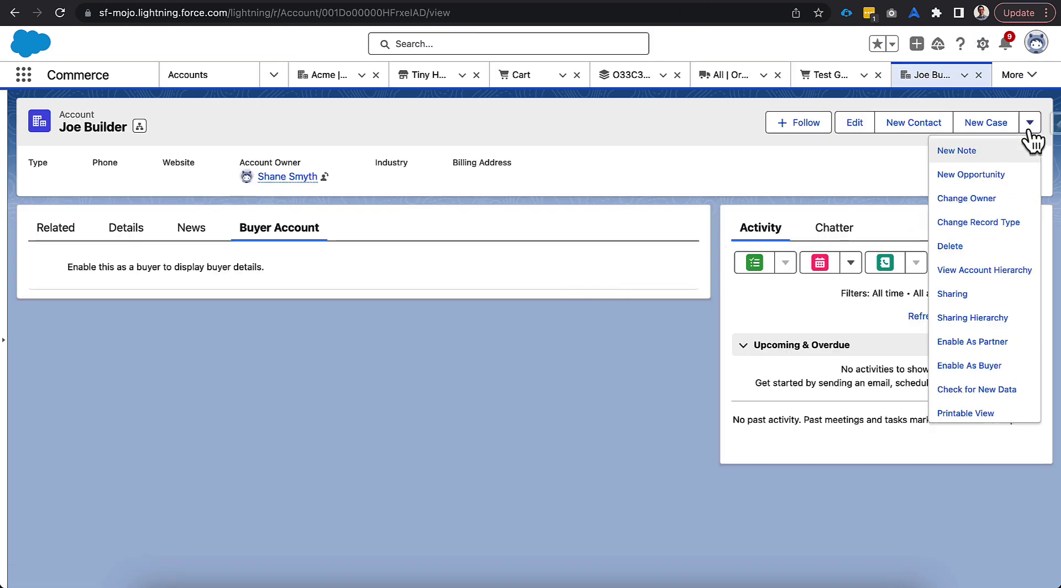
left_click(968, 365)
left_click(701, 339)
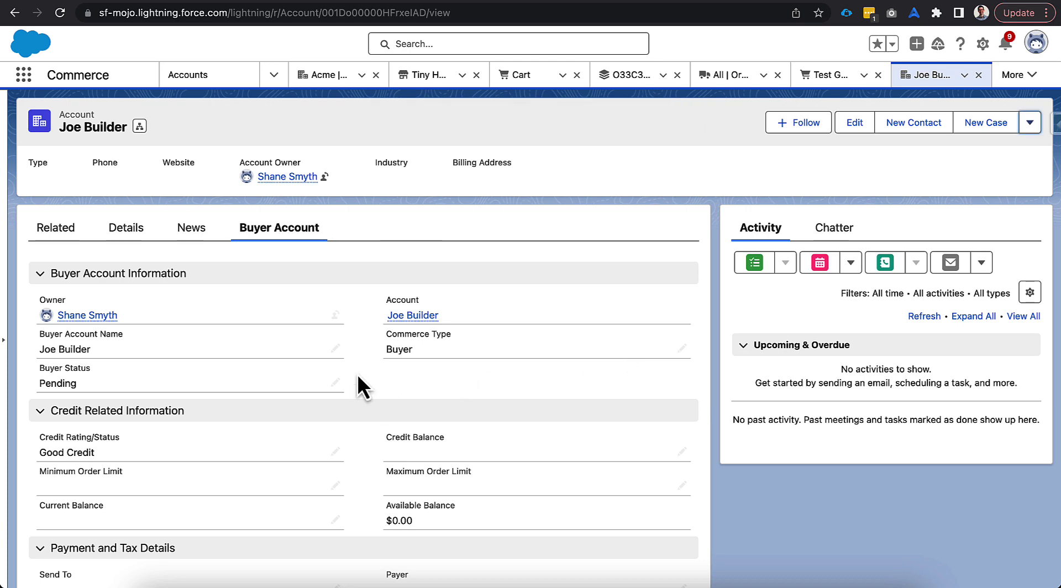
scroll(373, 377, "down", 3)
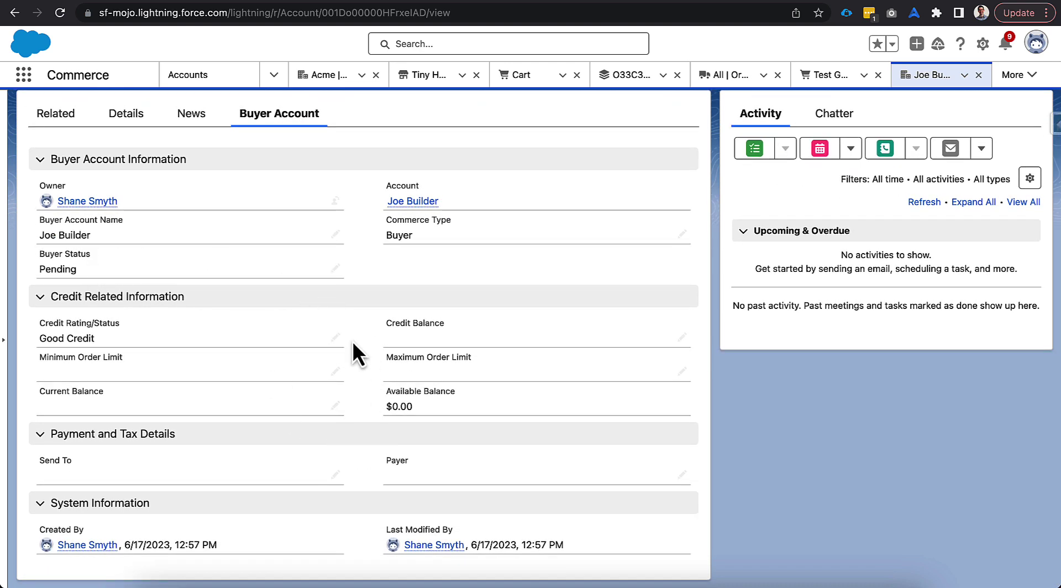
scroll(358, 331, "up", 3)
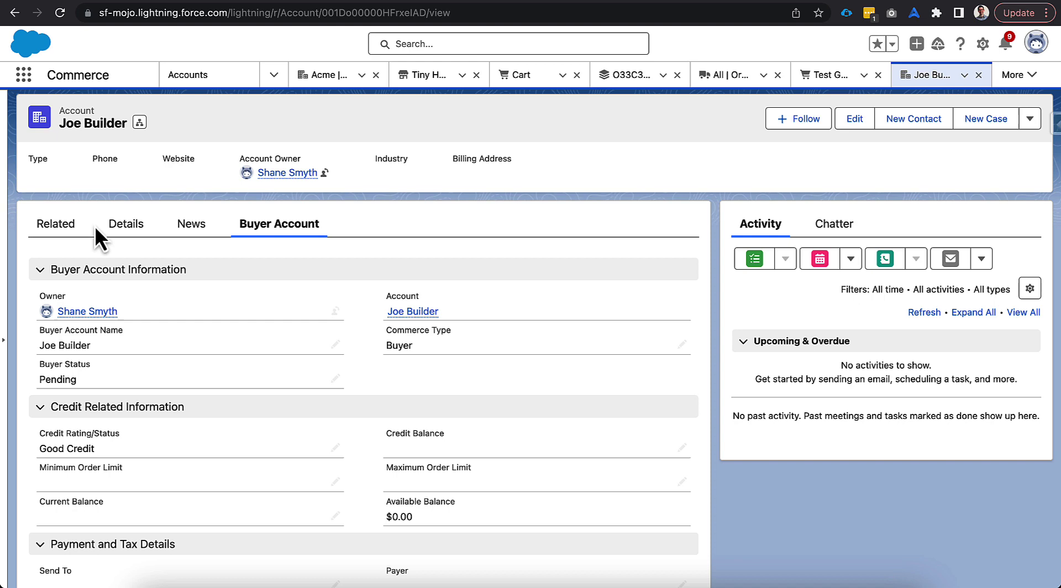
Step: Start a new contact from the account's Related tab and enter the contact's first and last name
left_click(65, 230)
scroll(448, 431, "down", 2)
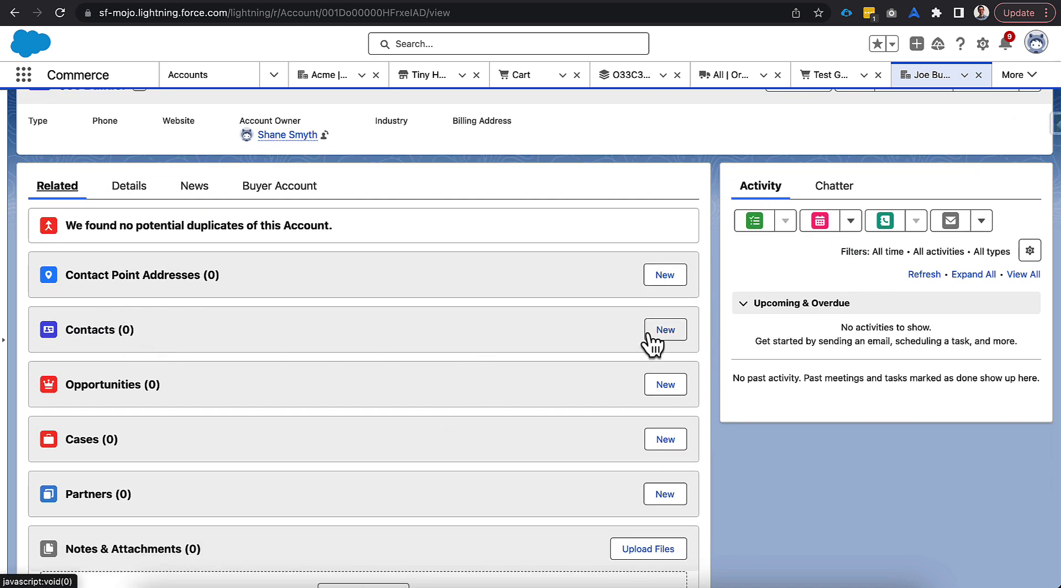
left_click(658, 330)
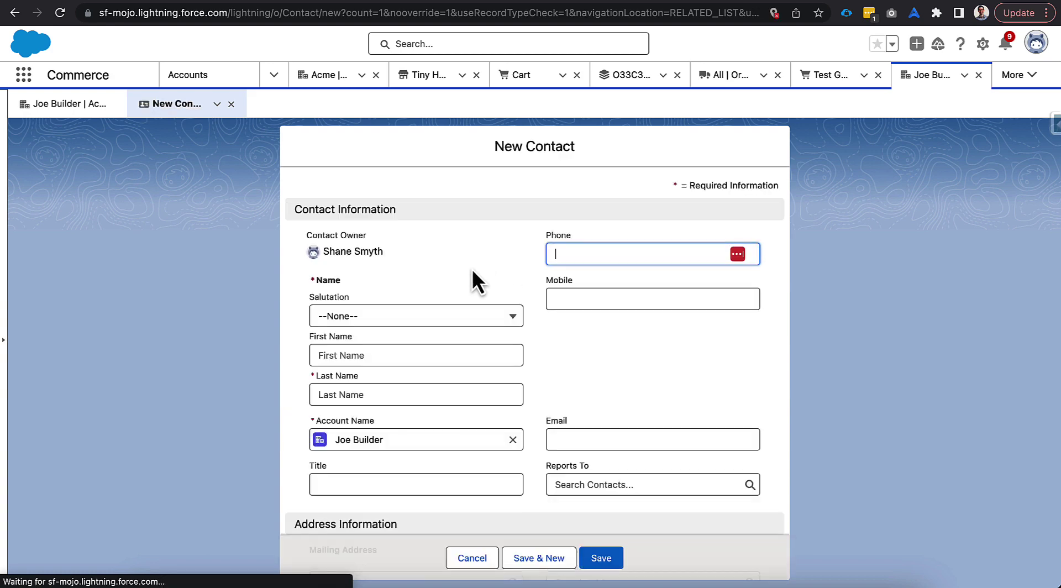
left_click(429, 355)
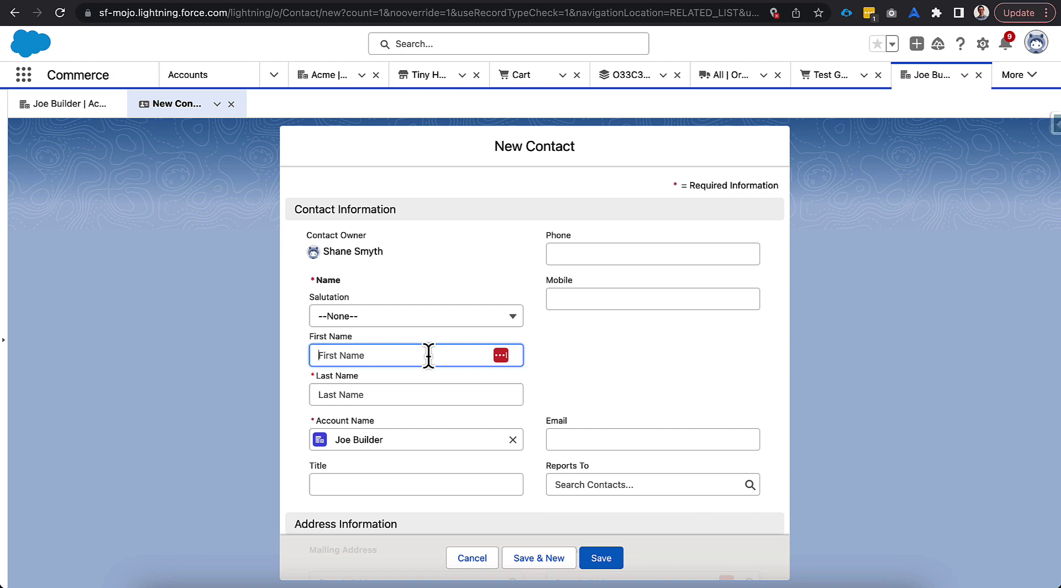
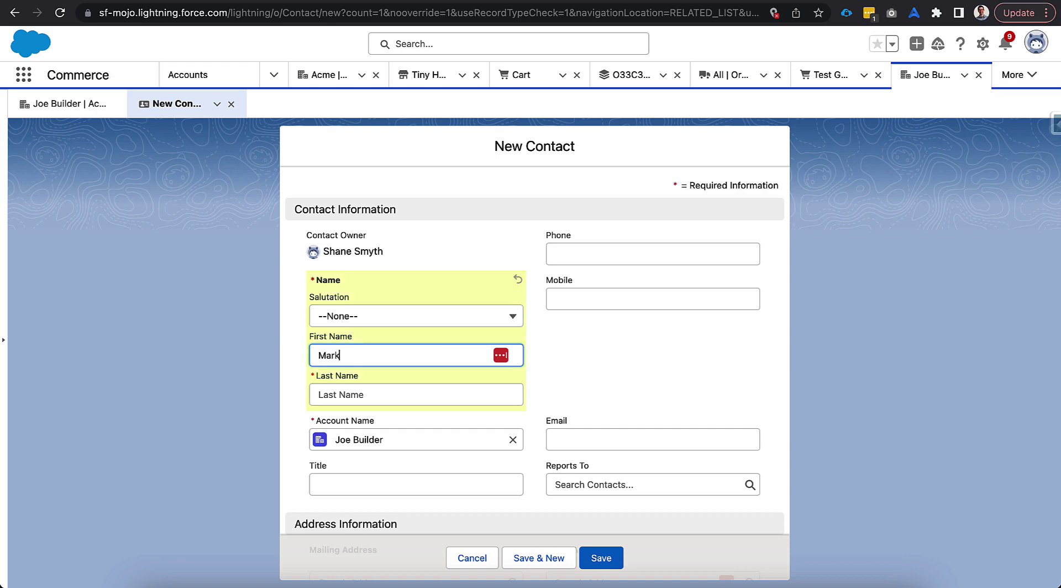
left_click(401, 392)
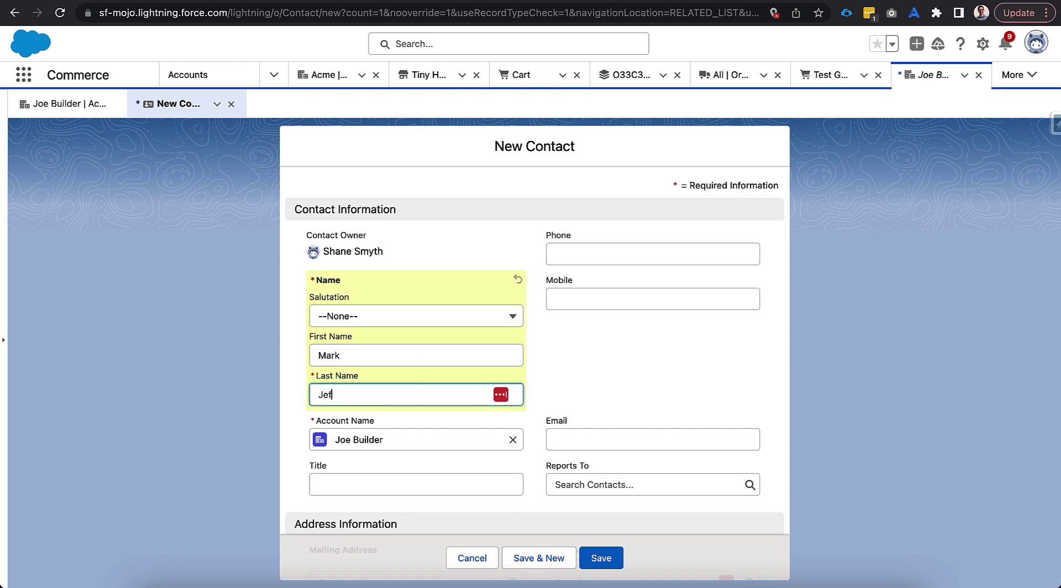
left_click(295, 410)
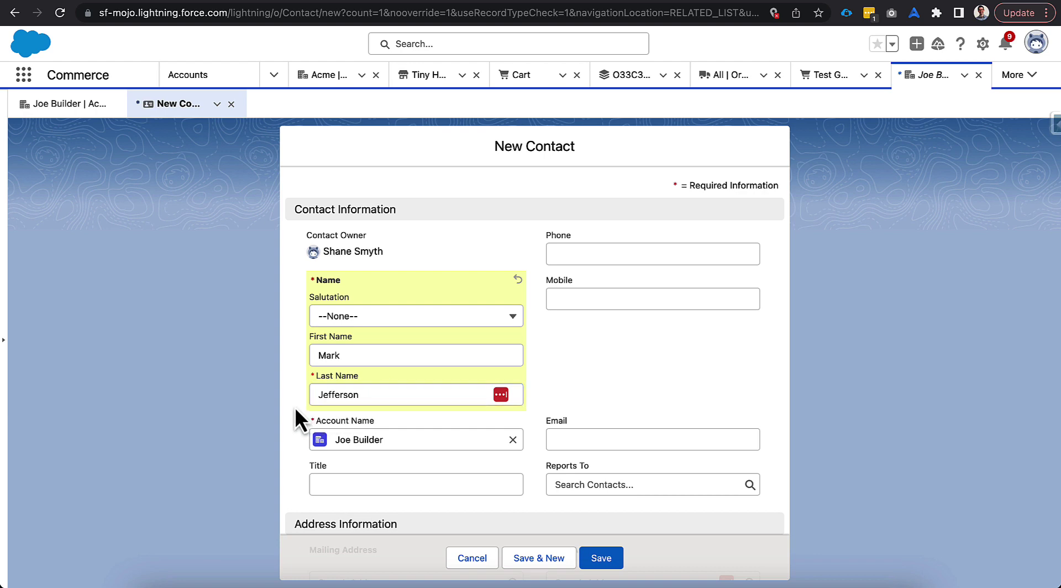
Step: Fill in the contact's work e-mail address and save the contact
scroll(296, 414, "down", 1)
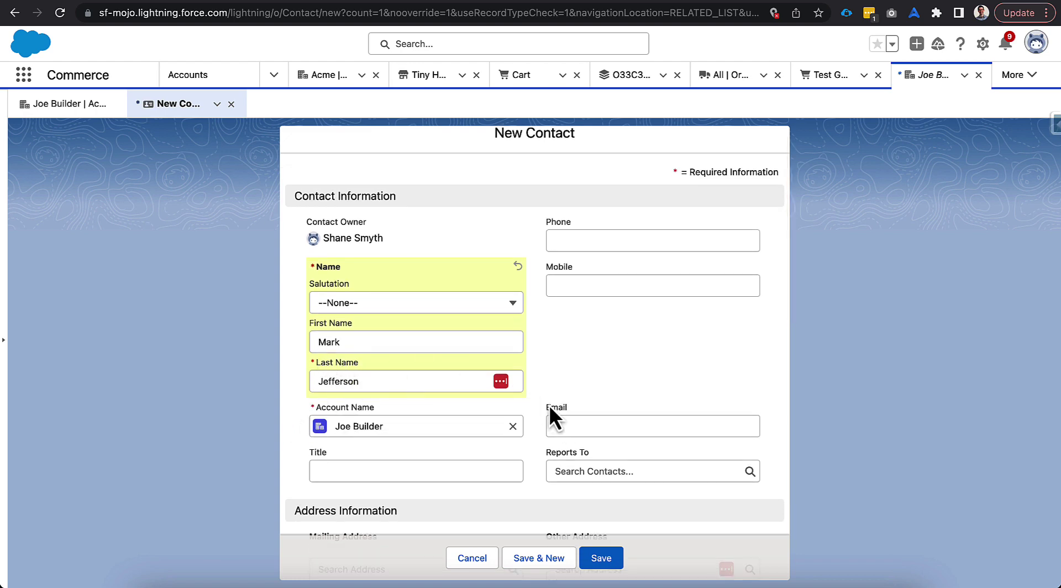
scroll(550, 405, "down", 1)
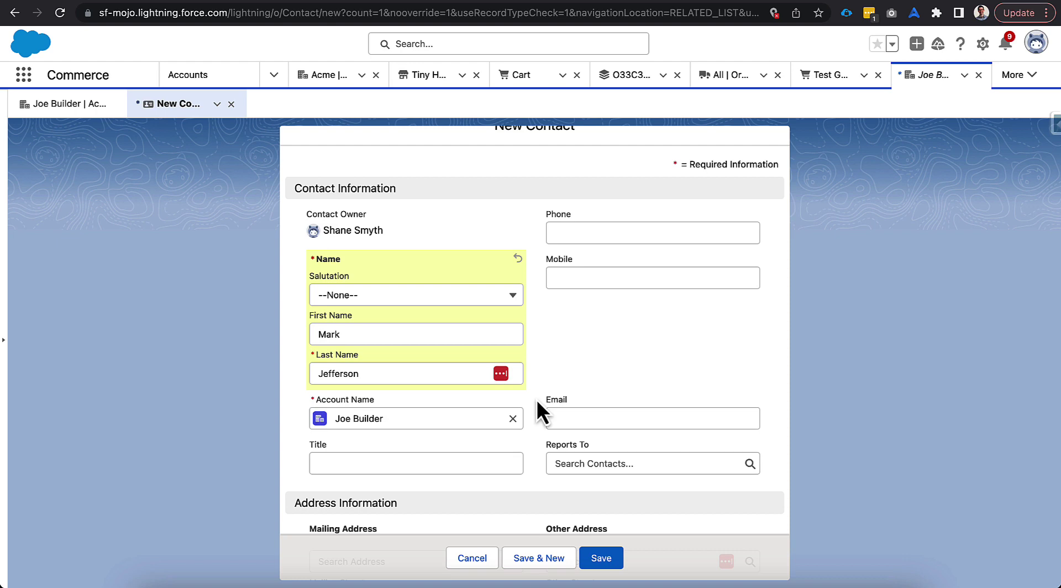
left_click(556, 414)
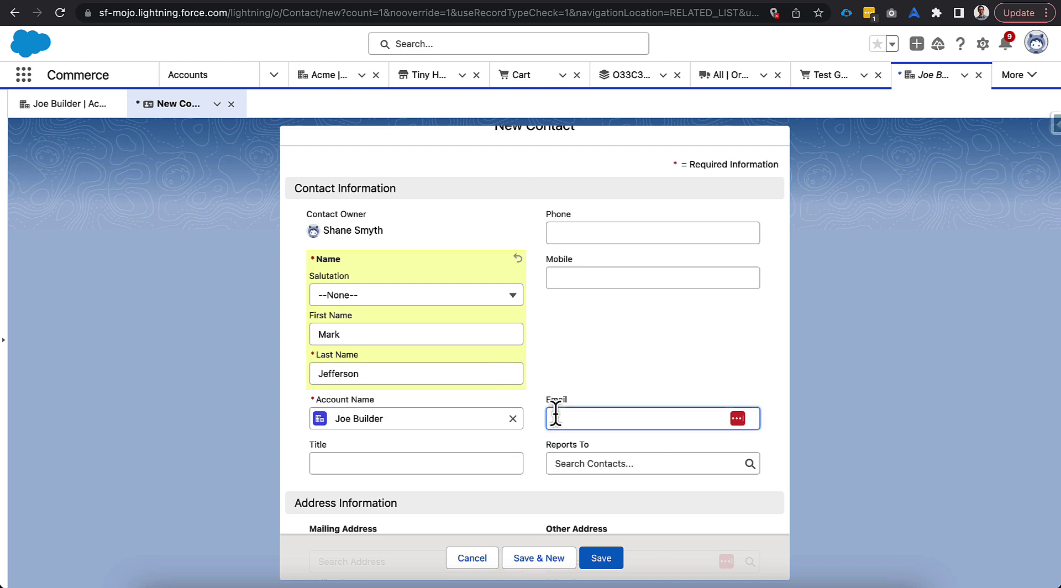
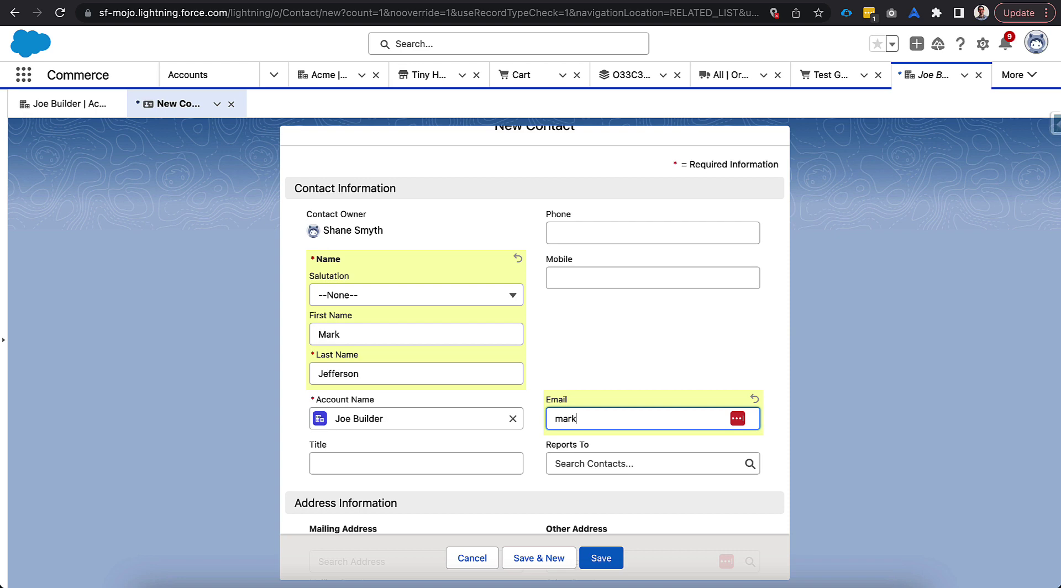
left_click(530, 434)
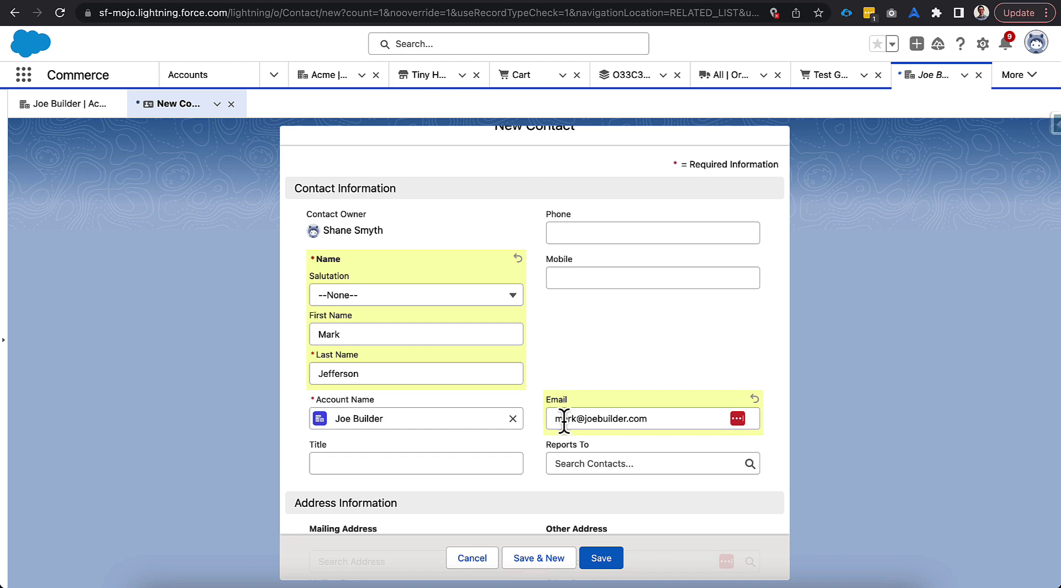
left_click_drag(555, 418, 658, 421)
key("super+c")
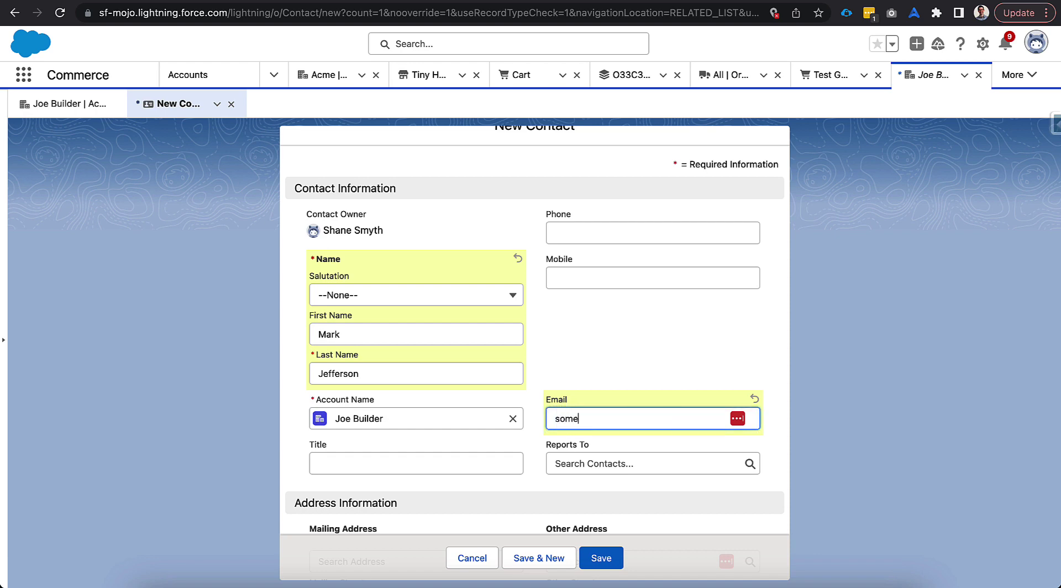
left_click(592, 418)
type("+mark")
key("super+a")
key("super+v")
left_click(538, 421)
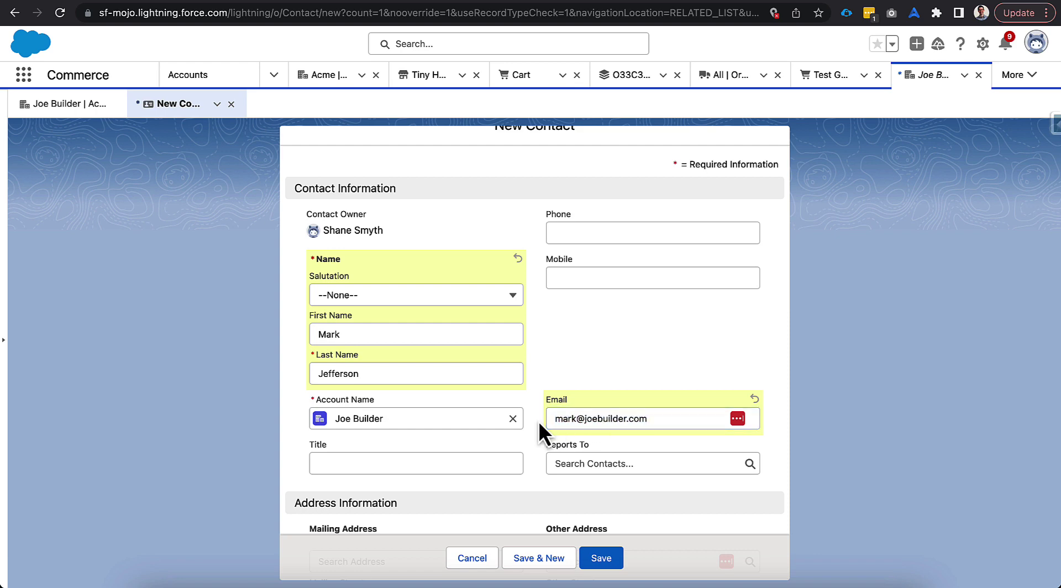
left_click(606, 551)
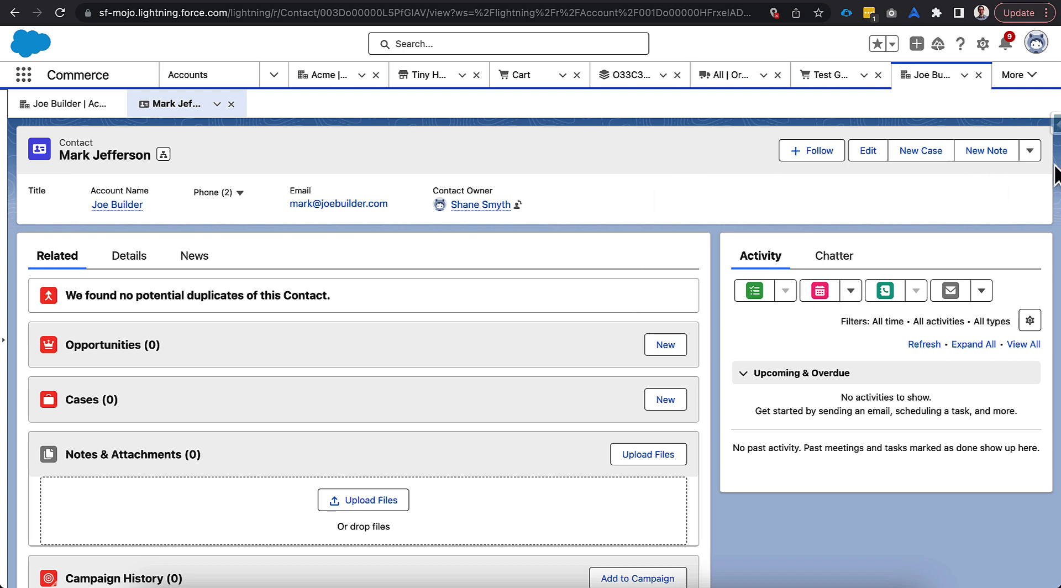
left_click(1030, 151)
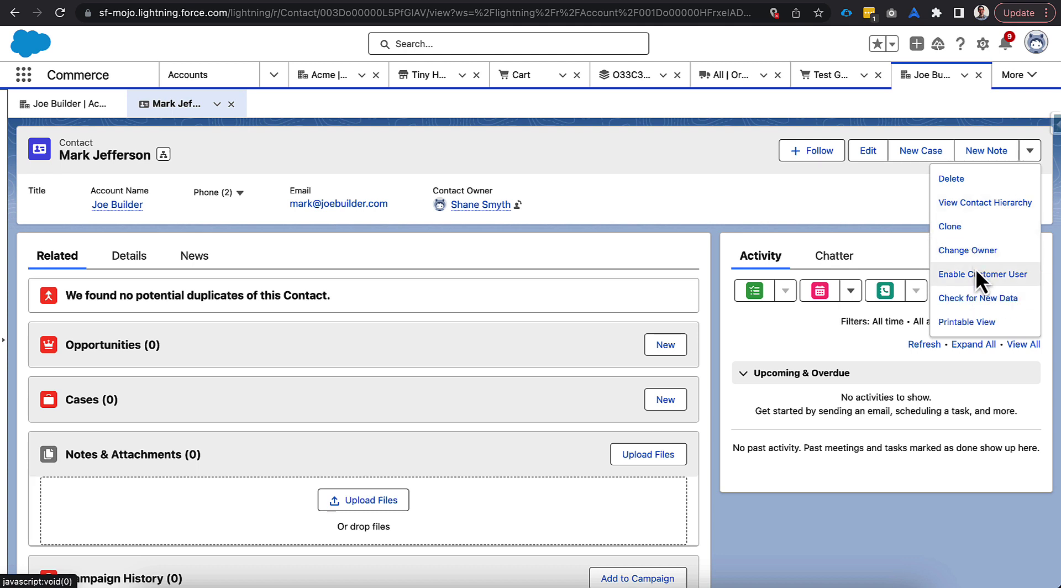
left_click(982, 43)
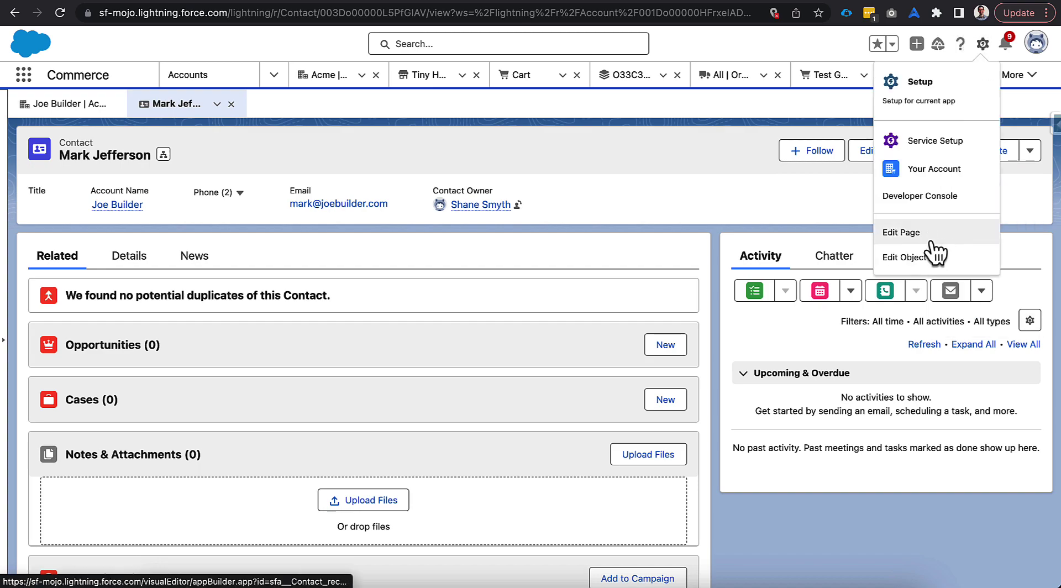
left_click(929, 265)
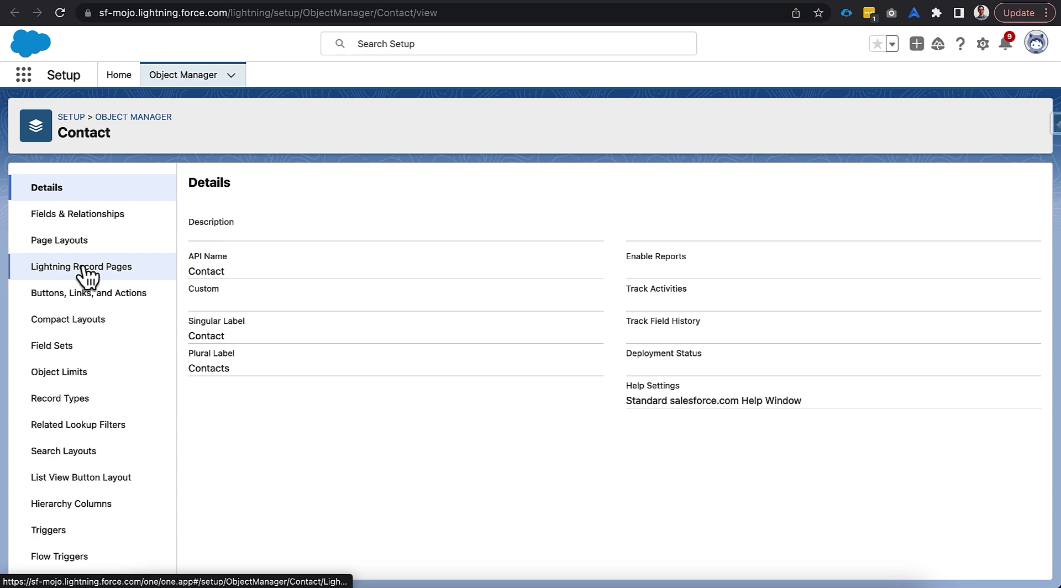
left_click(83, 241)
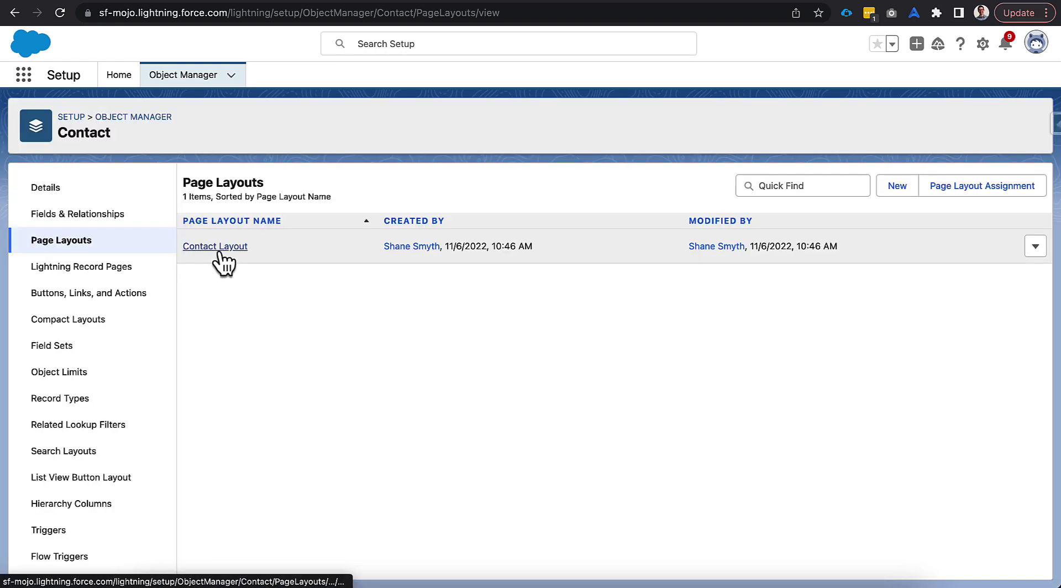
left_click(216, 252)
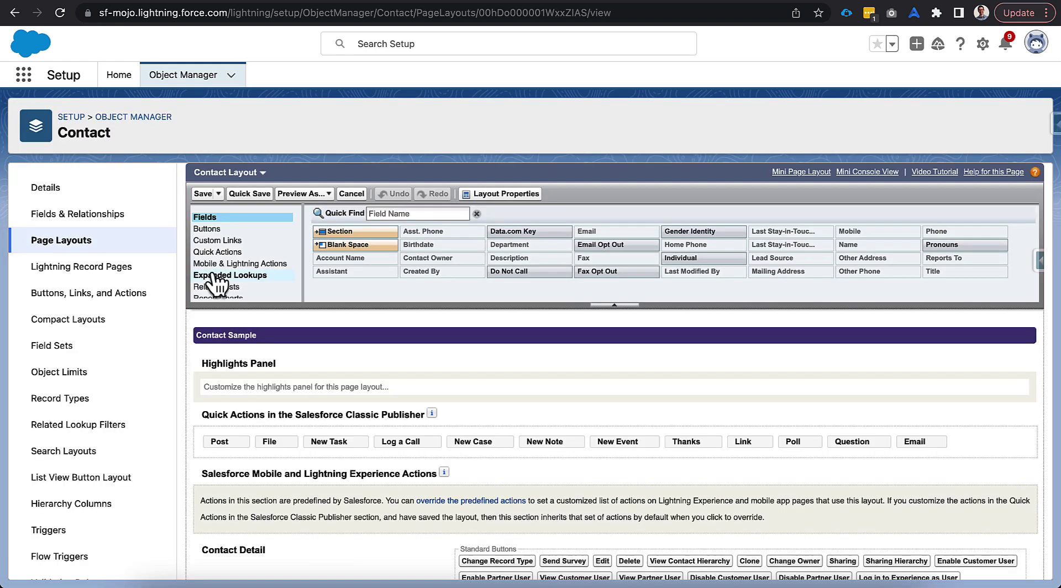
left_click(227, 270)
scroll(311, 403, "down", 4)
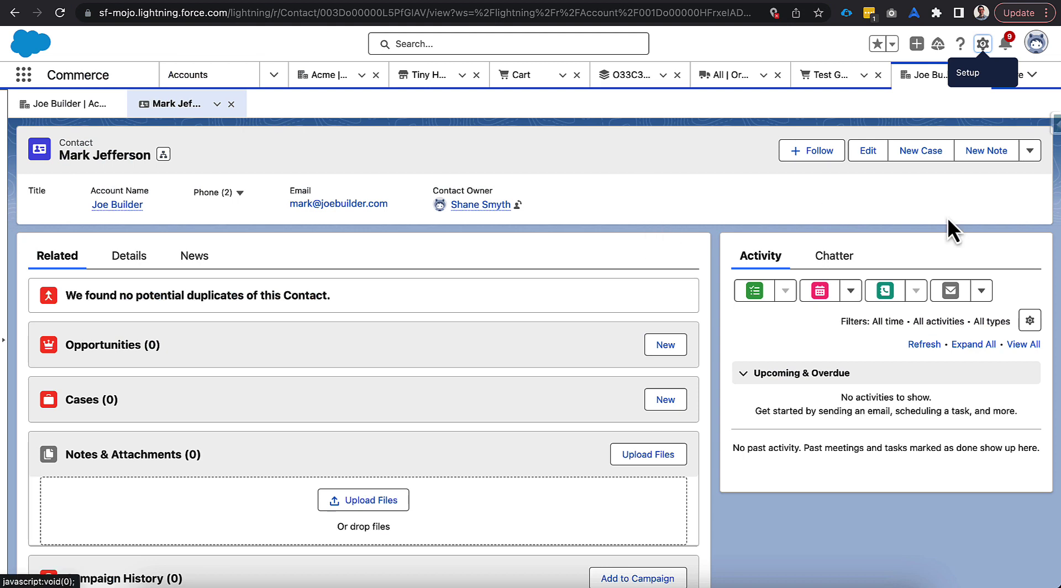
Step: Enable the contact as a customer user with Customer Community Plus licence and Tiny Homes Community Plus profile
left_click(1030, 157)
left_click(990, 278)
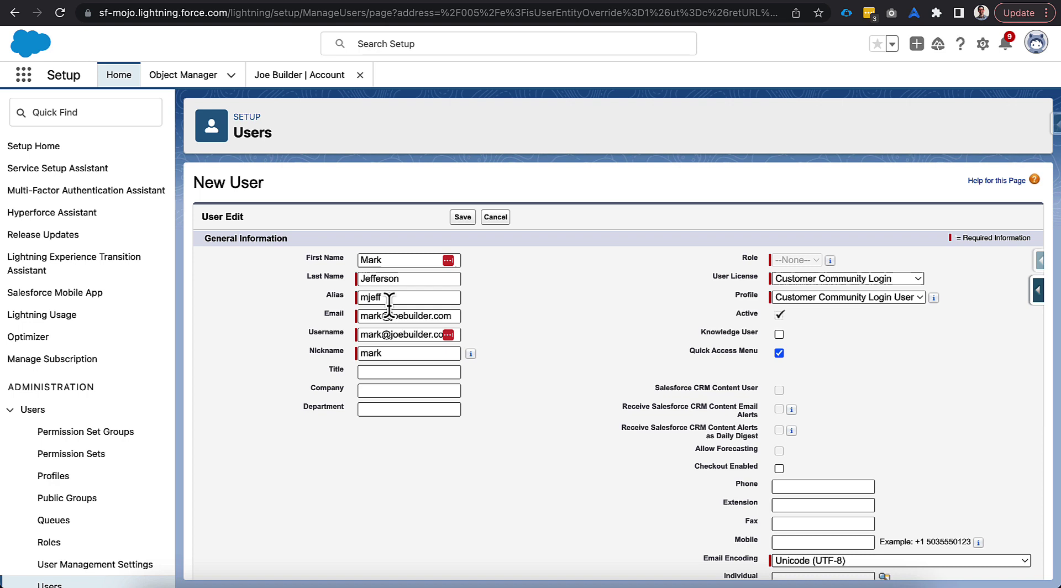
left_click(794, 281)
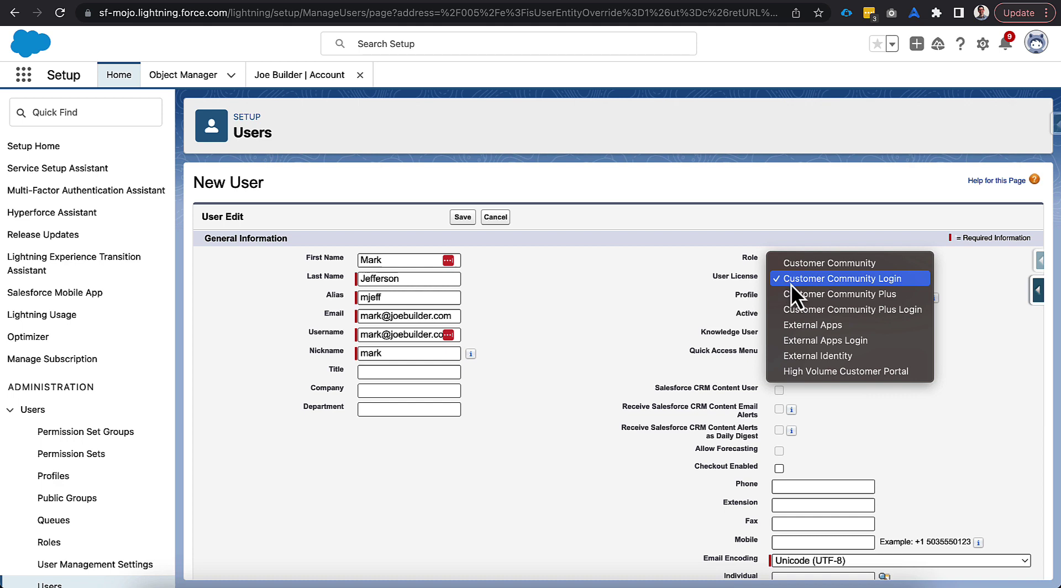
left_click(785, 284)
left_click(781, 296)
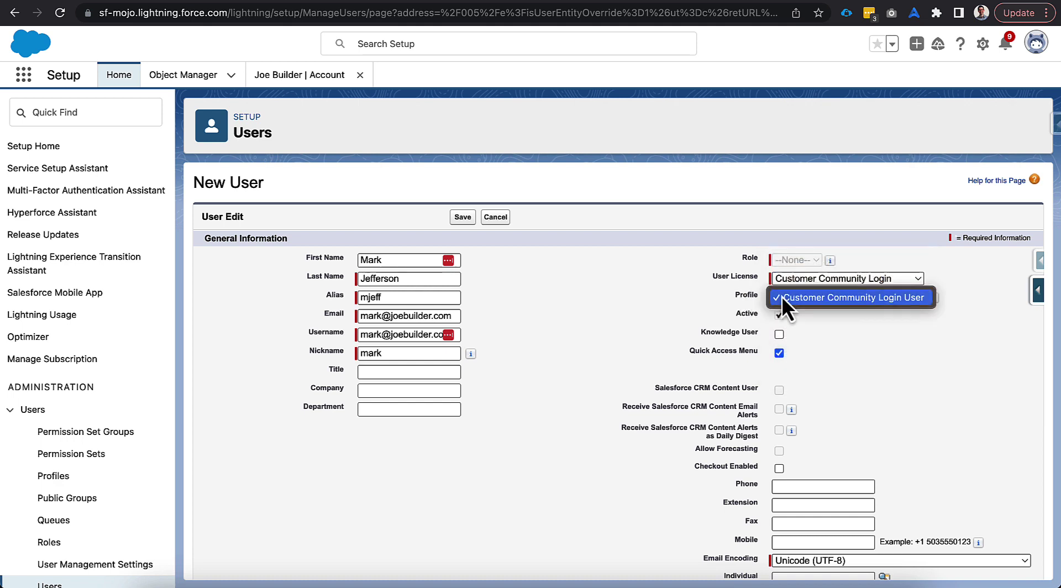
left_click(782, 297)
left_click(787, 281)
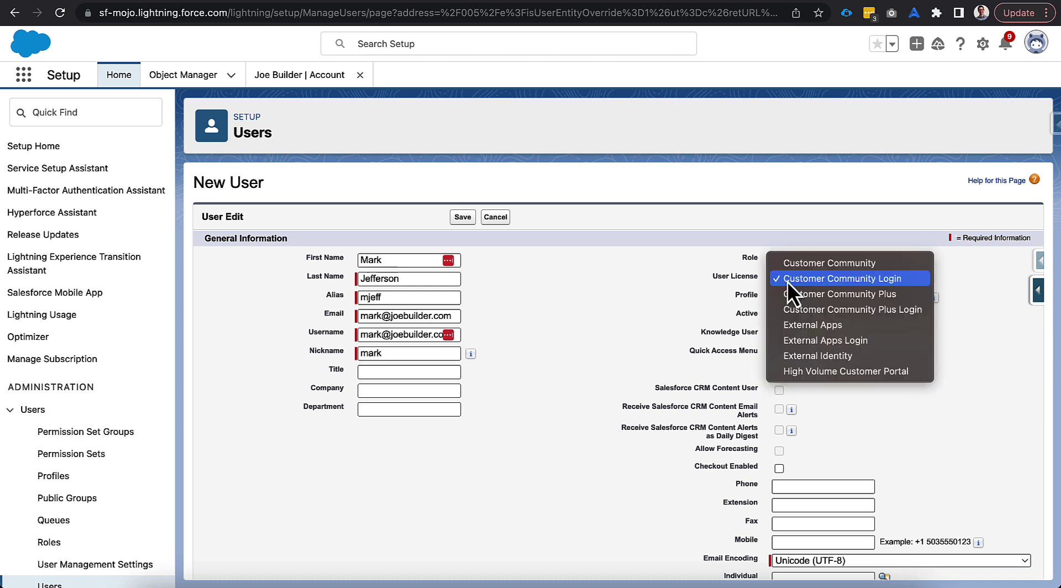
left_click(791, 291)
left_click(791, 297)
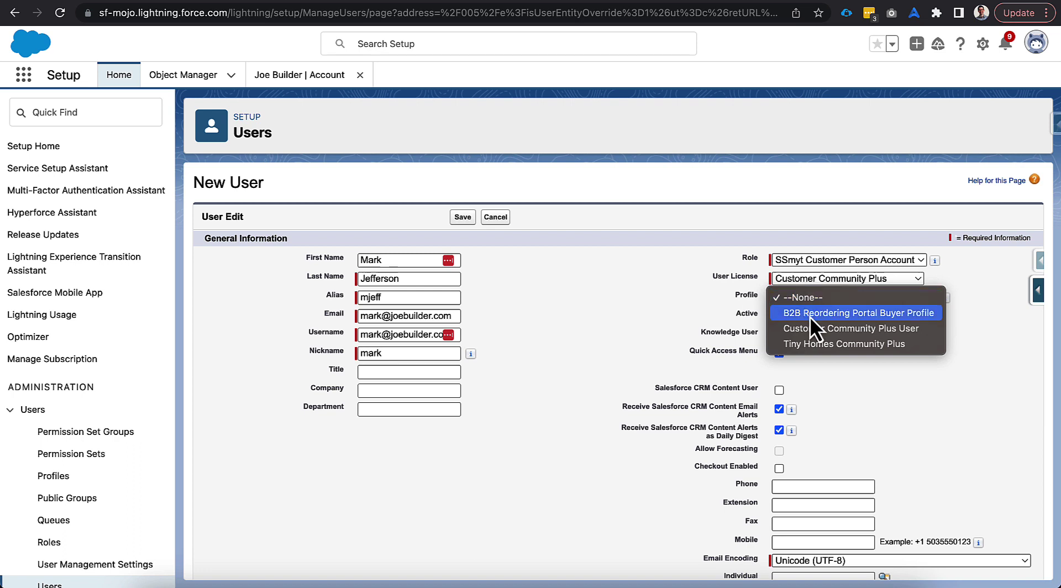
left_click(808, 346)
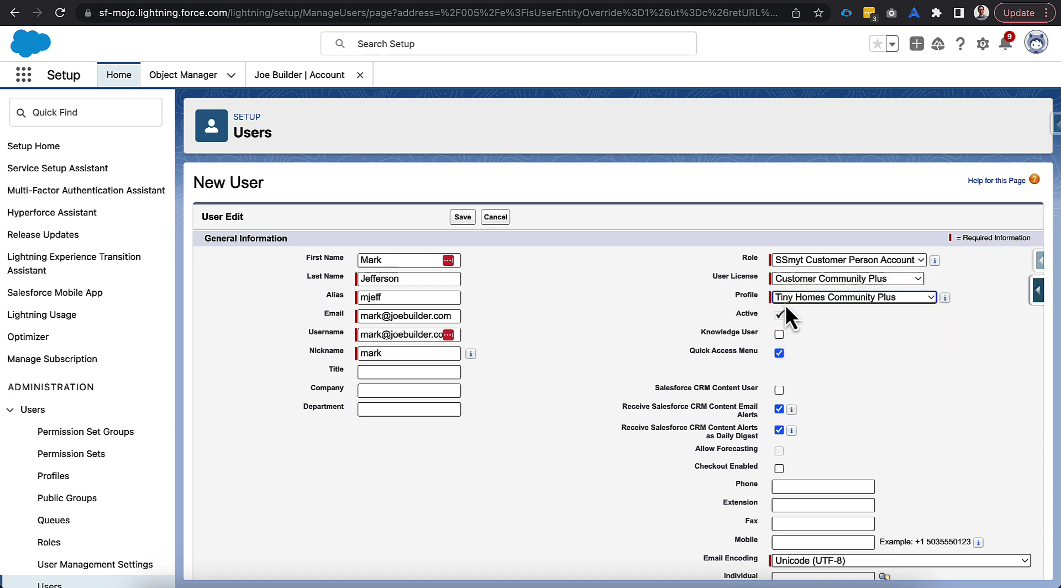
left_click(705, 292)
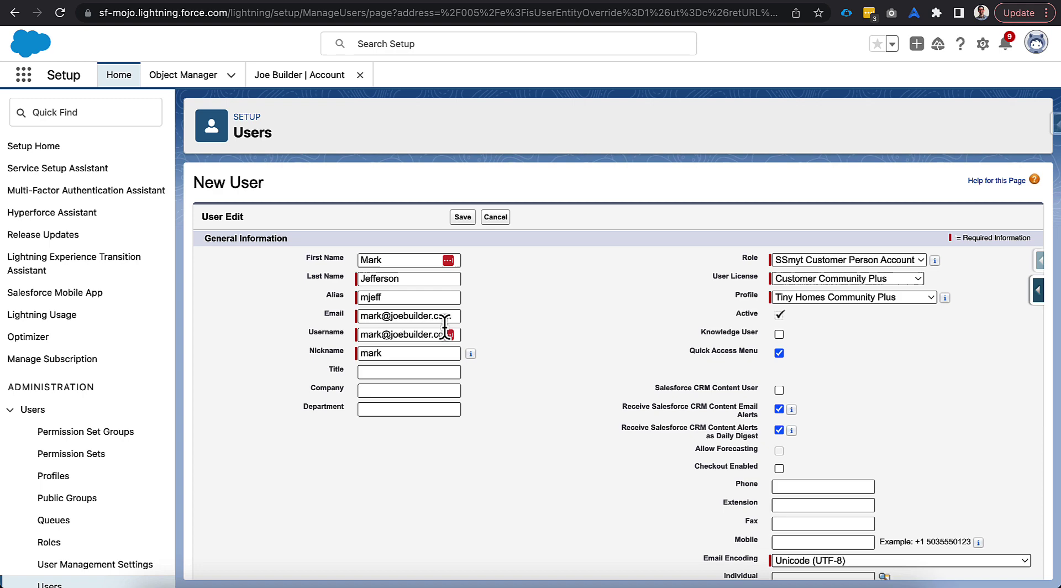
Step: Save the new user, accepting the welcome-email prompt
left_click(461, 220)
key("Return")
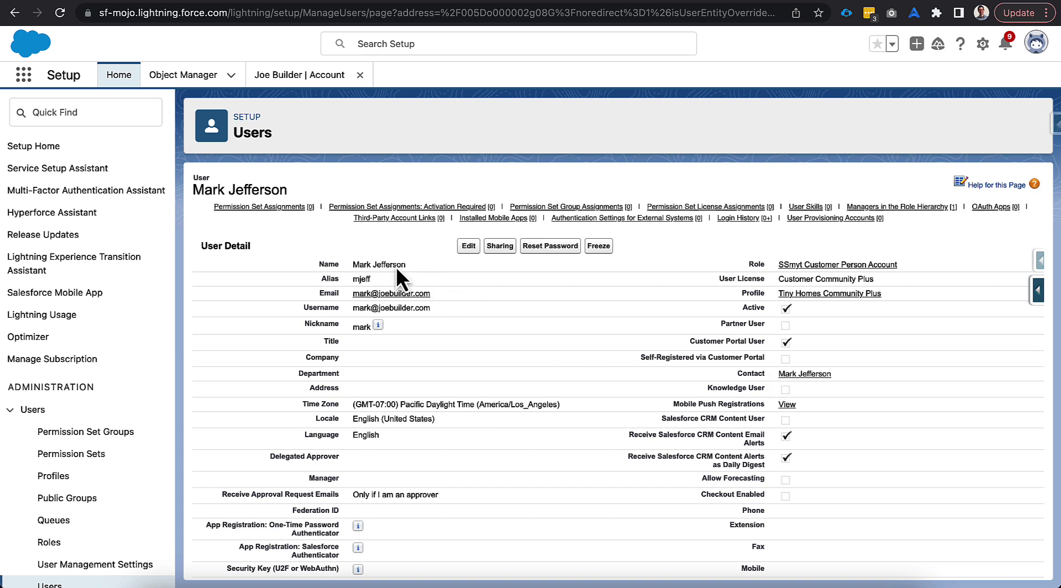
mouse_move(274, 210)
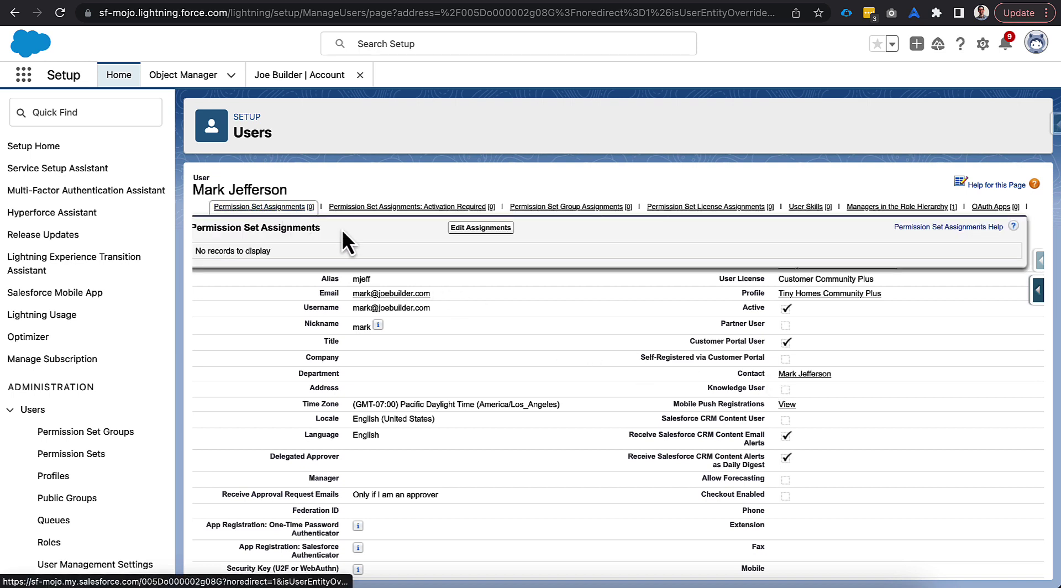
Step: Add the Buyer permission set to the user's assignments and save
left_click(461, 229)
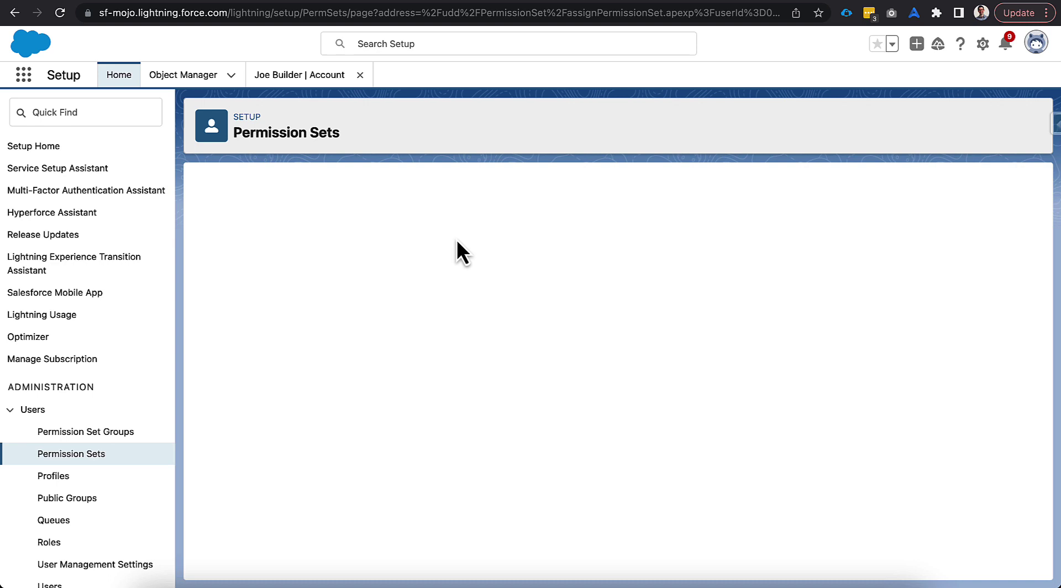
left_click(246, 342)
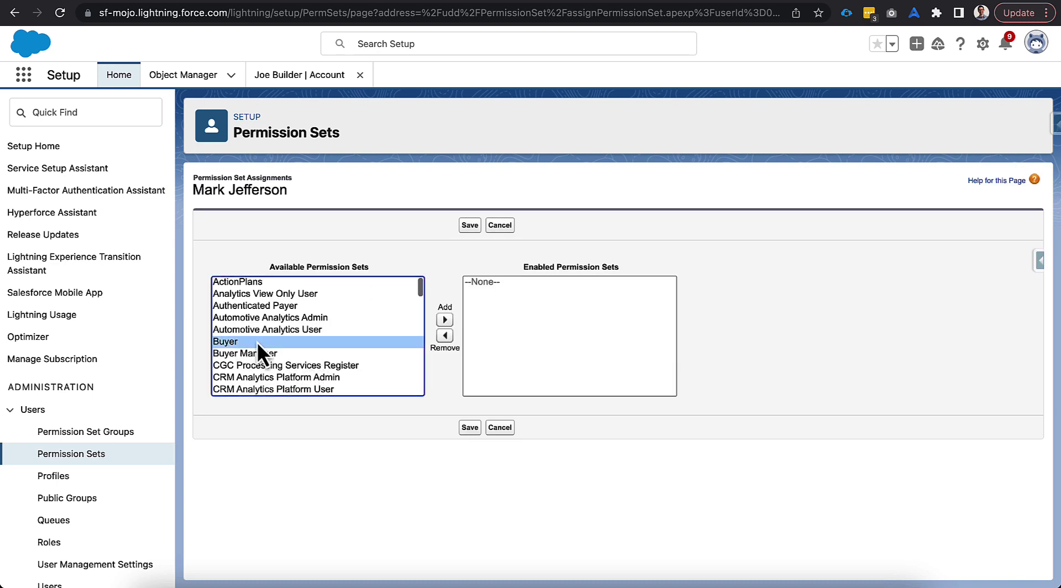
left_click(293, 354)
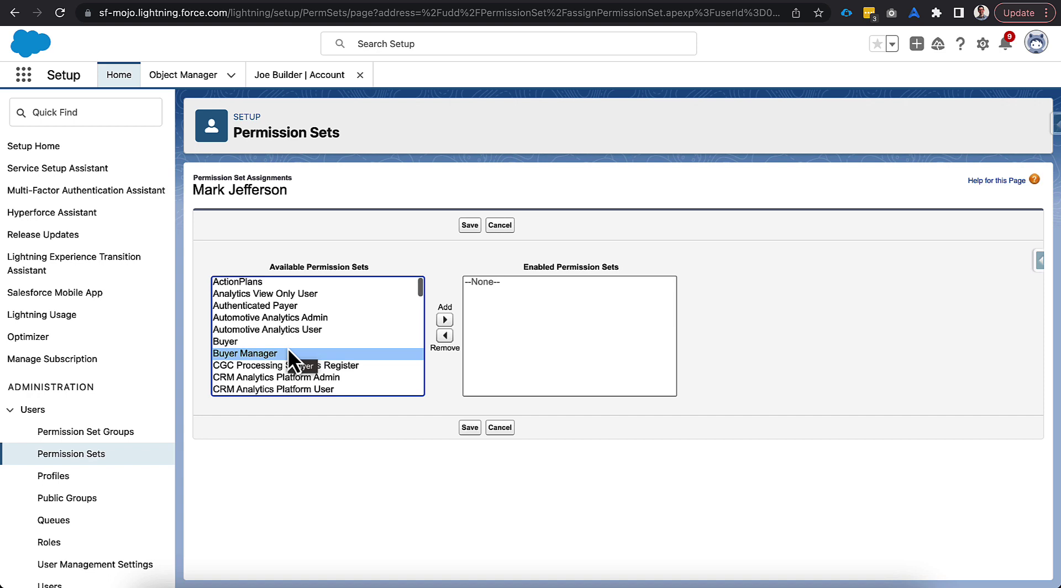
left_click(288, 343)
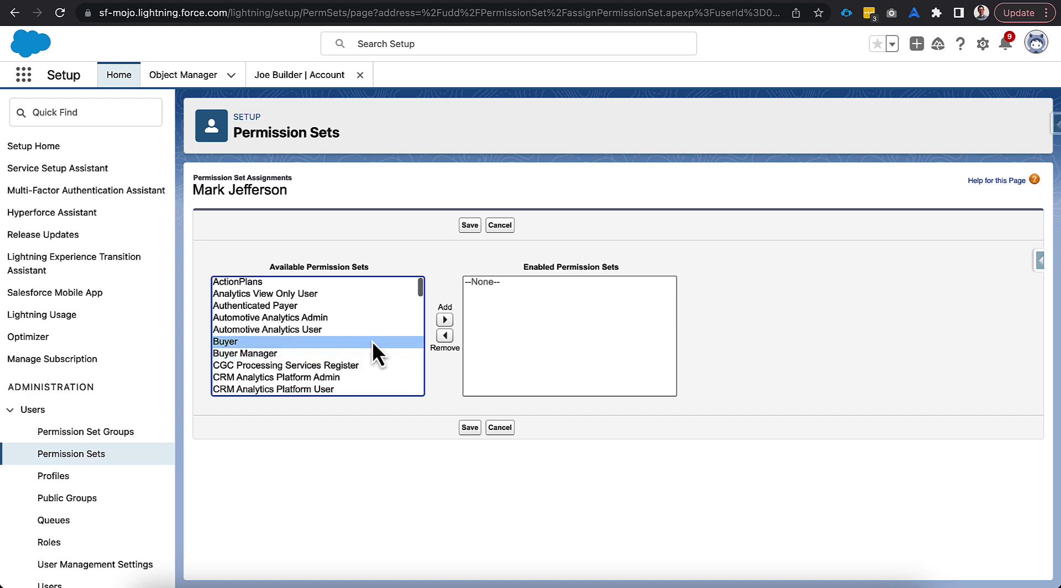
left_click(444, 319)
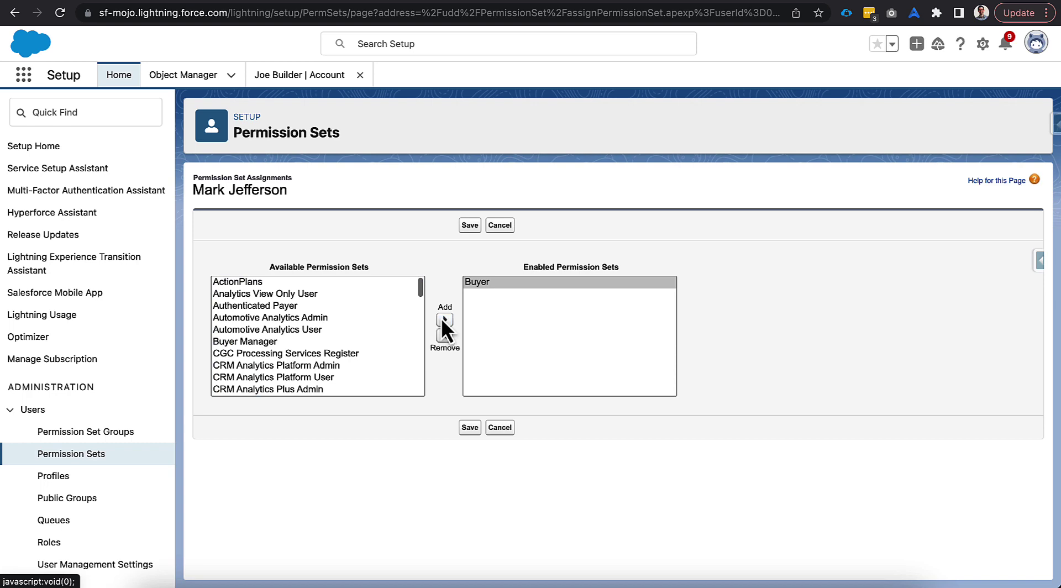
left_click(462, 230)
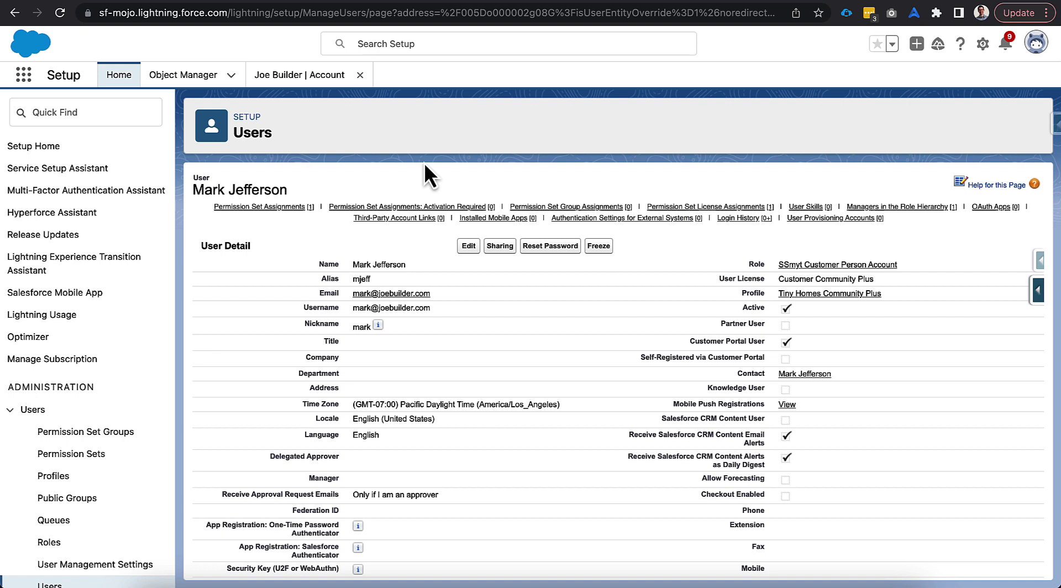
Step: Launch the Commerce app via 'comm', select the Tiny Homes (LWR) - B2B store, and open Members
left_click(23, 75)
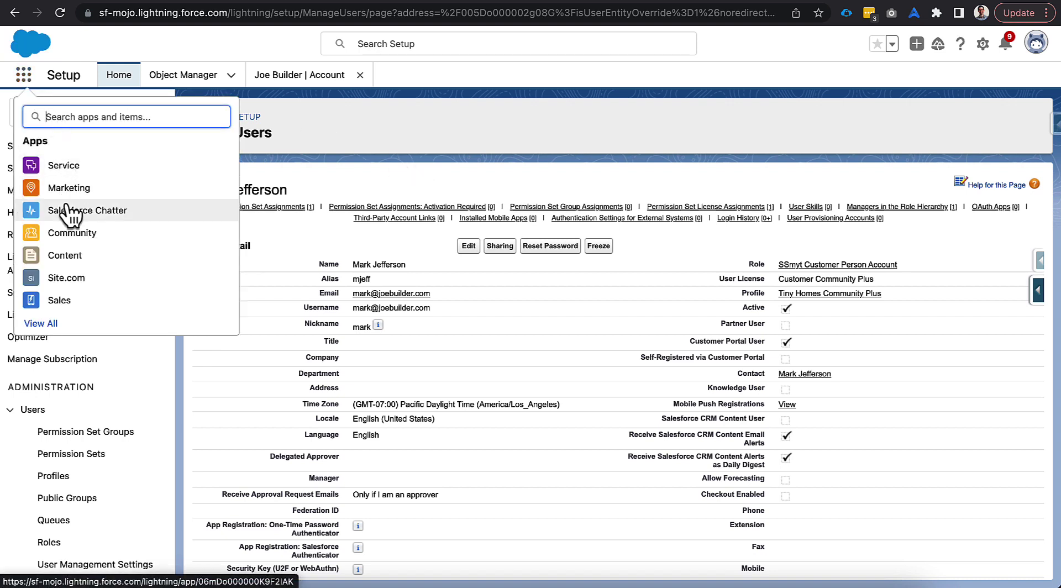
type("comm")
left_click(73, 187)
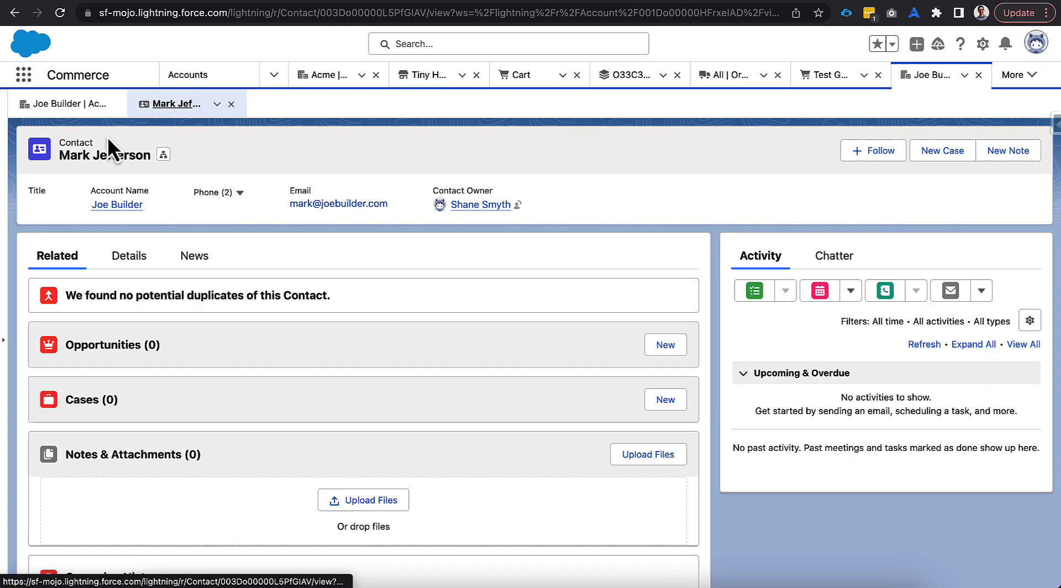
left_click(427, 75)
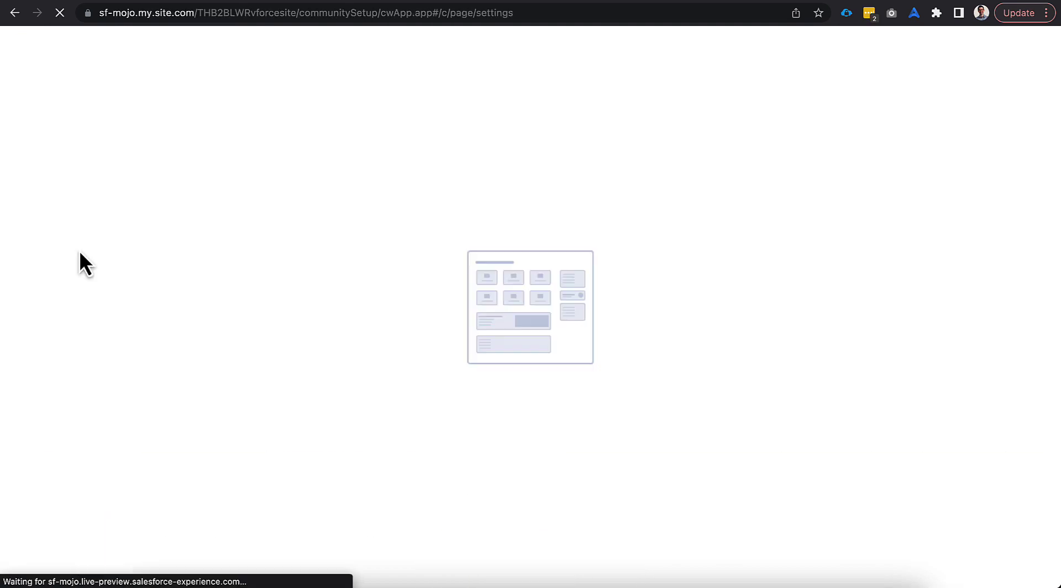
left_click(79, 128)
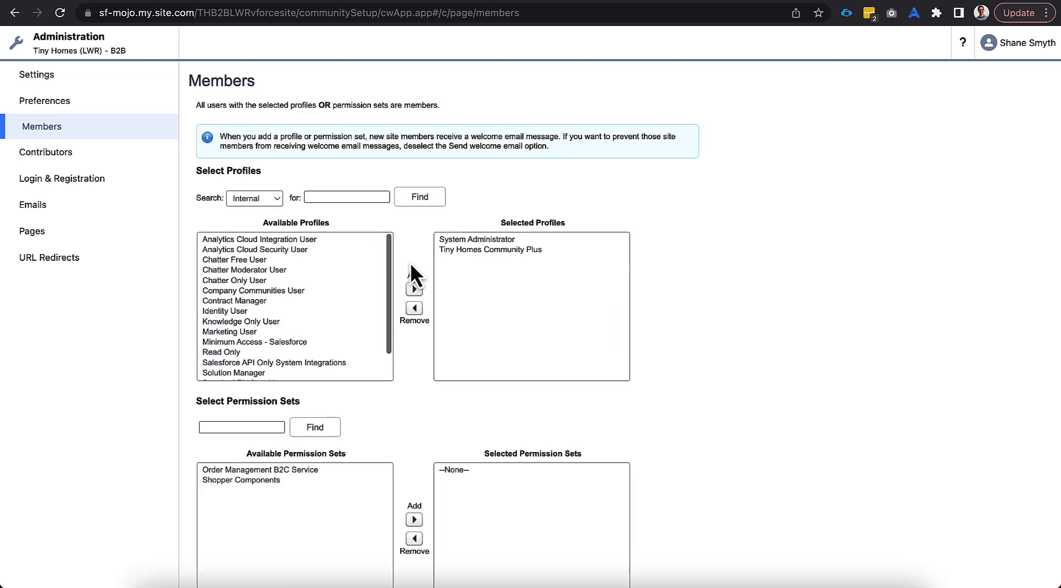
Step: Confirm Tiny Homes Community Plus is a selected profile, review All profiles, and return to the store
left_click(466, 251)
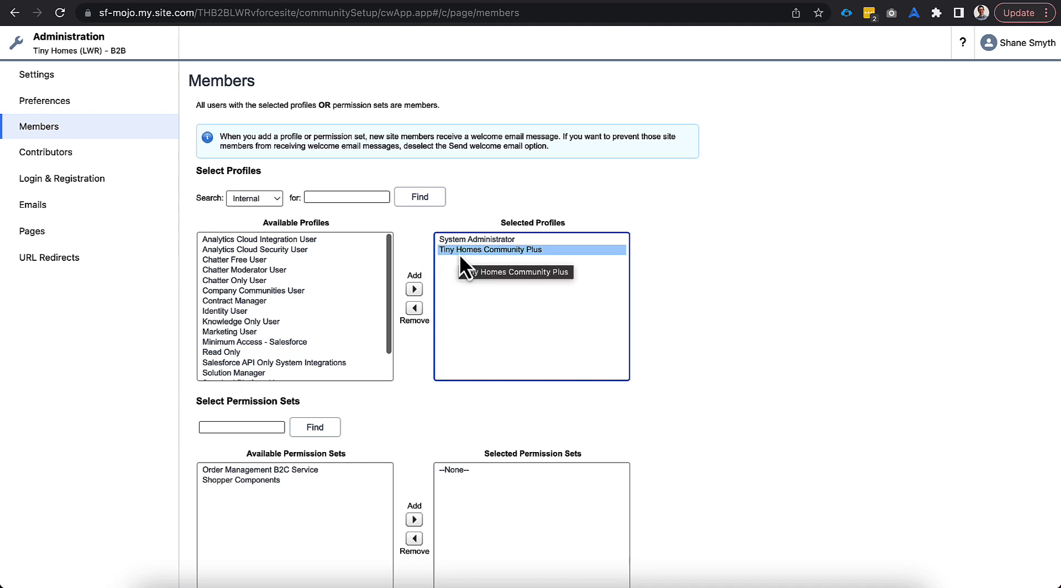
left_click(239, 201)
left_click(242, 171)
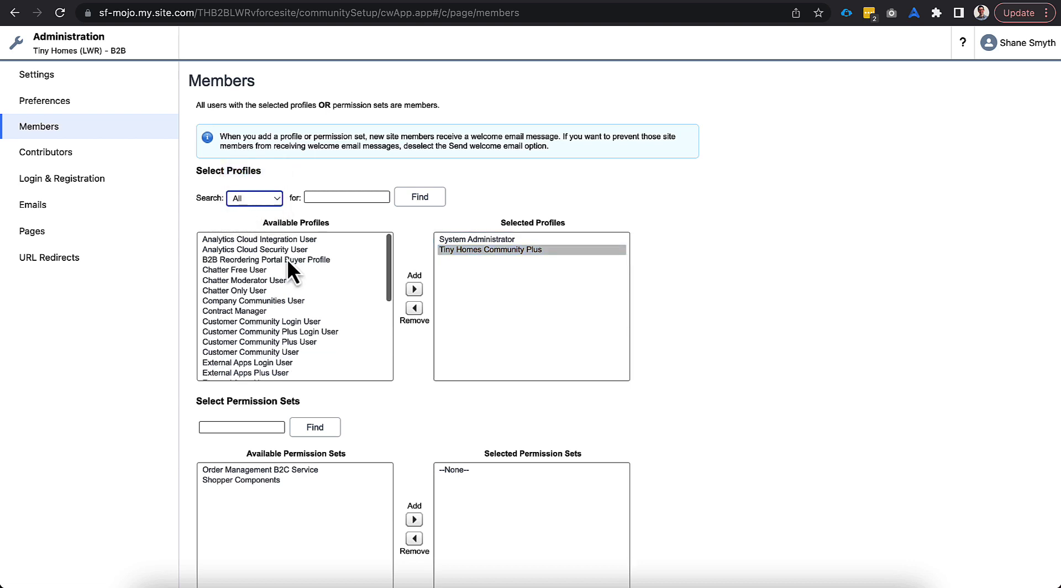
scroll(300, 307, "down", 2)
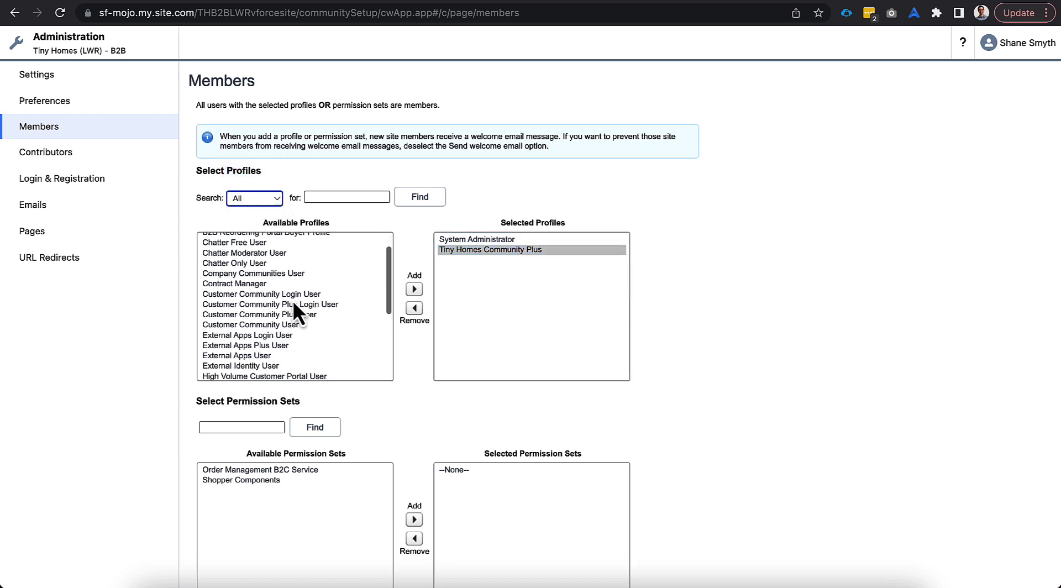
scroll(293, 300, "down", 8)
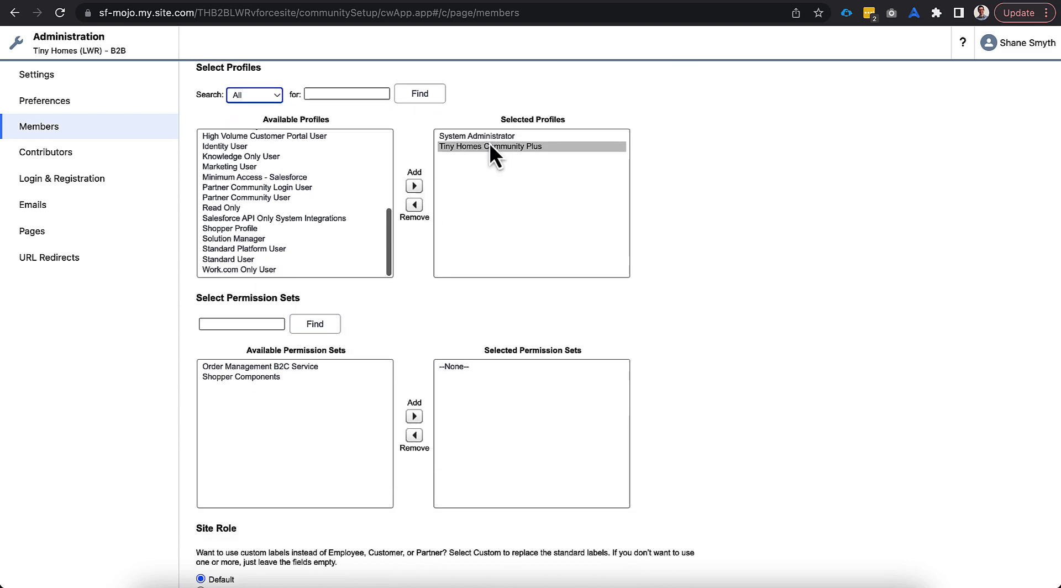
scroll(490, 143, "down", 2)
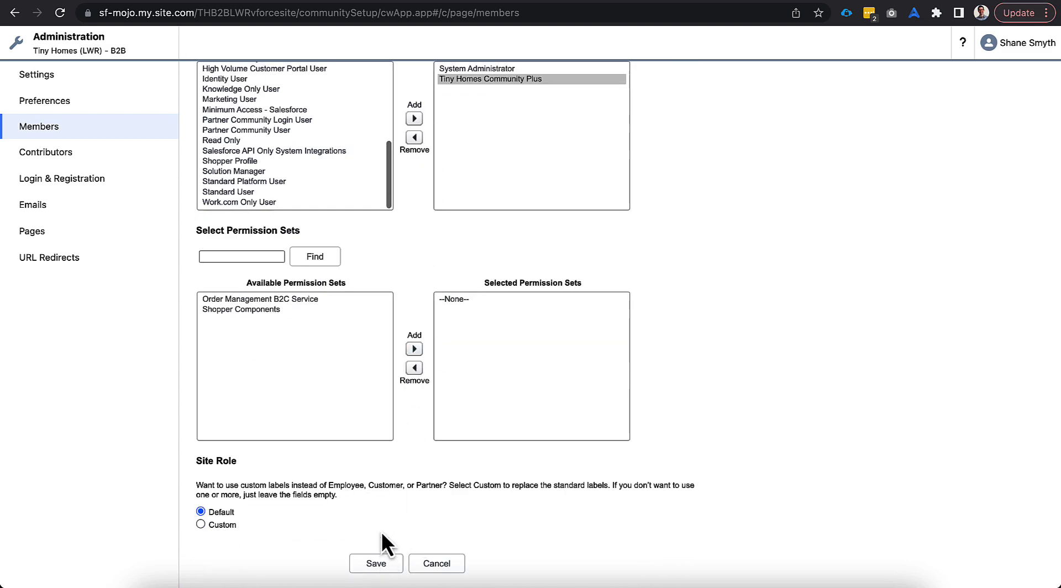
scroll(389, 465, "up", 3)
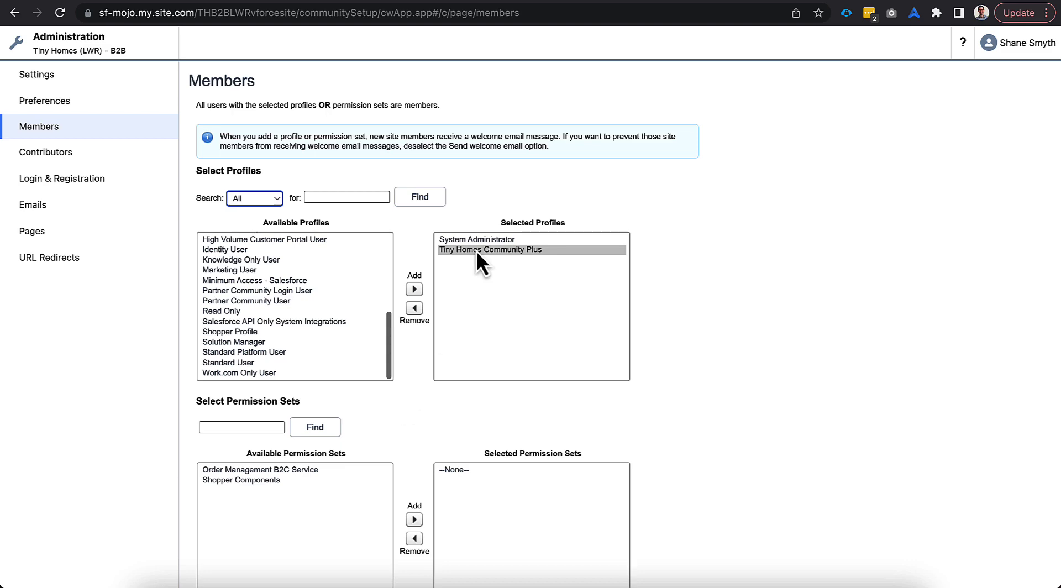
left_click(581, 1)
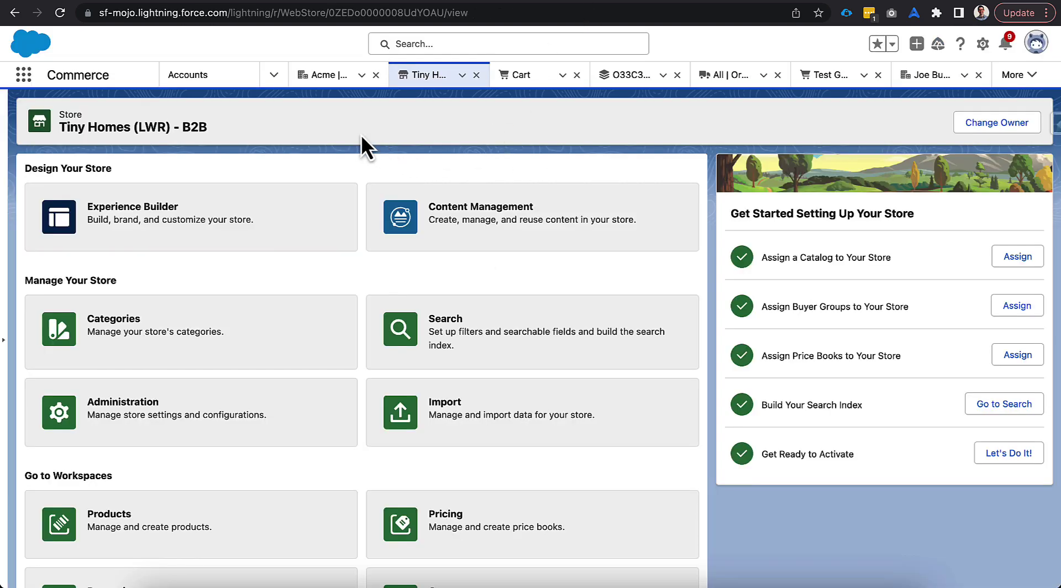
Step: From the contact record, log in to Experience as the user on Tiny Homes (LWR) - B2B
left_click(924, 77)
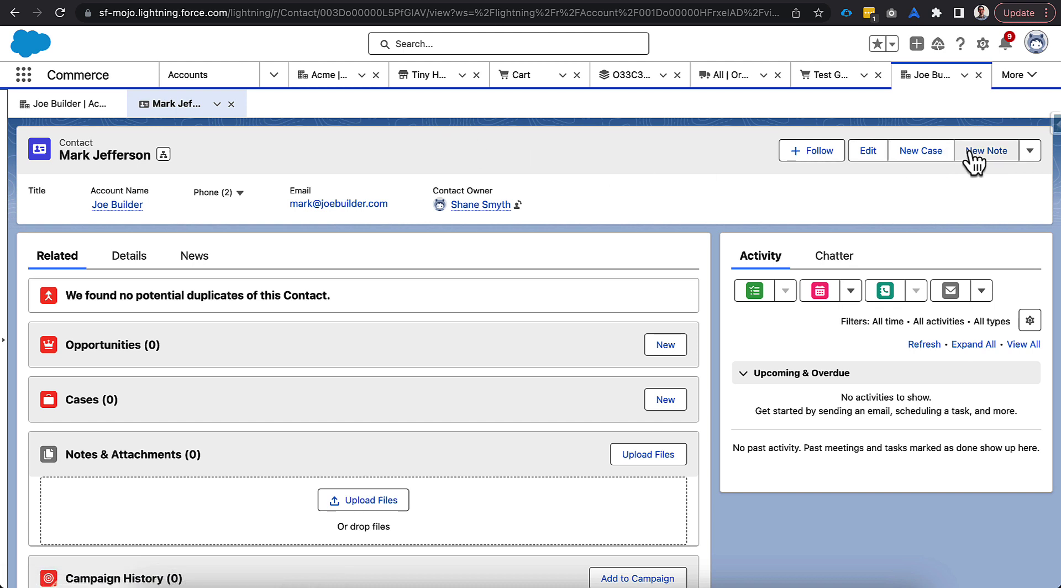
left_click(1030, 151)
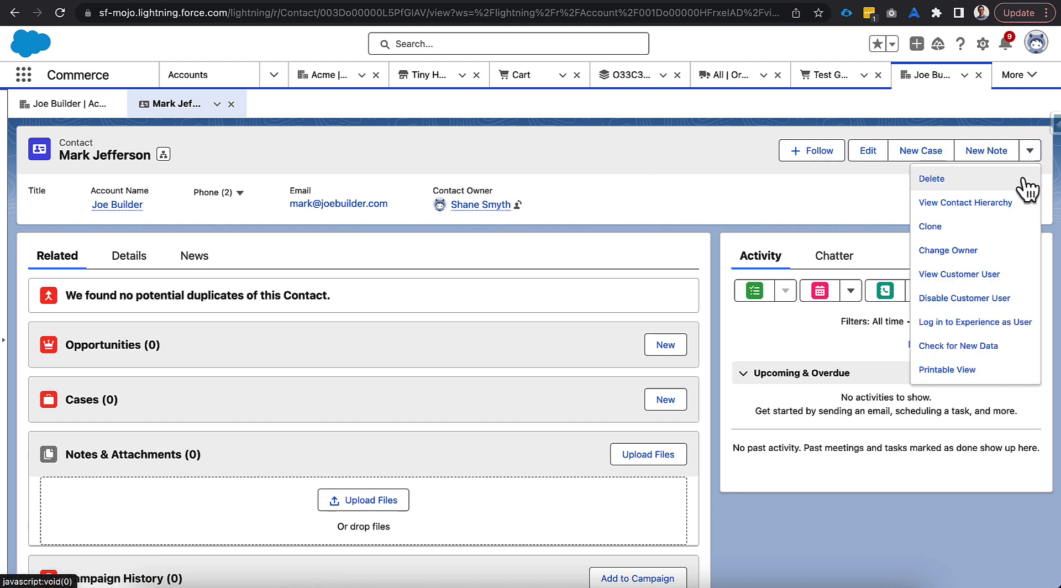
left_click(980, 323)
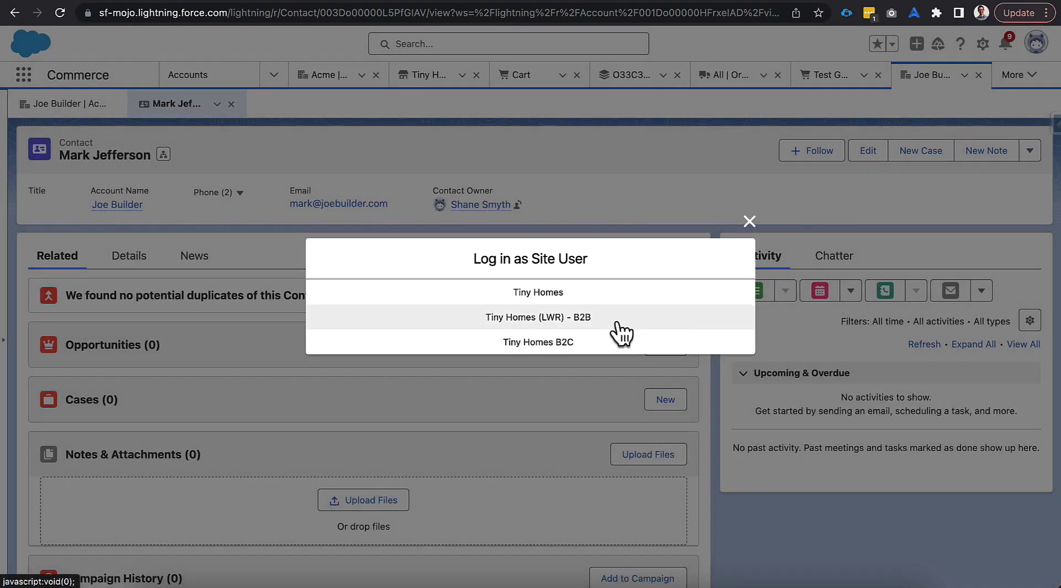
left_click(590, 317)
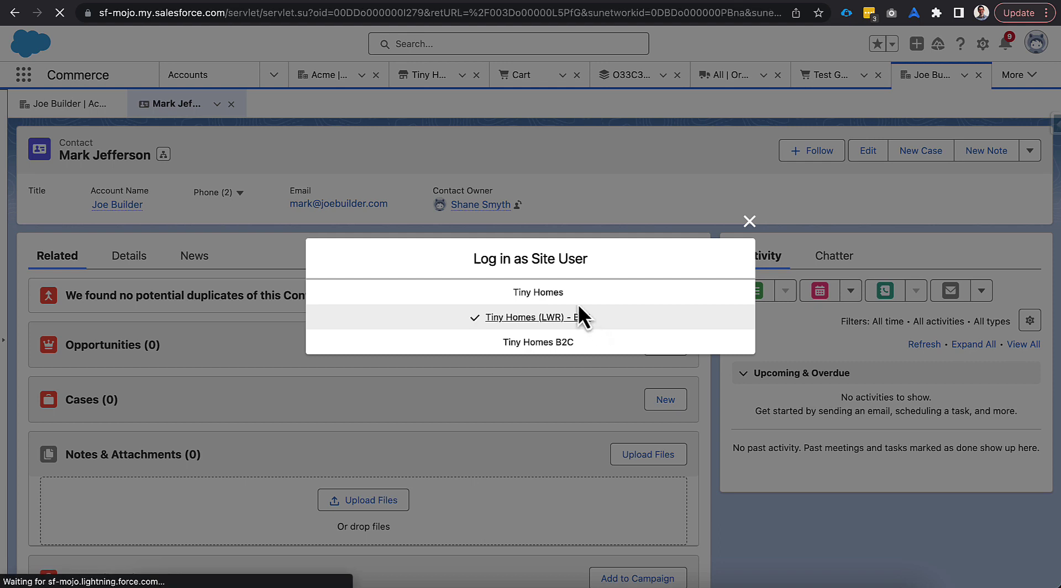